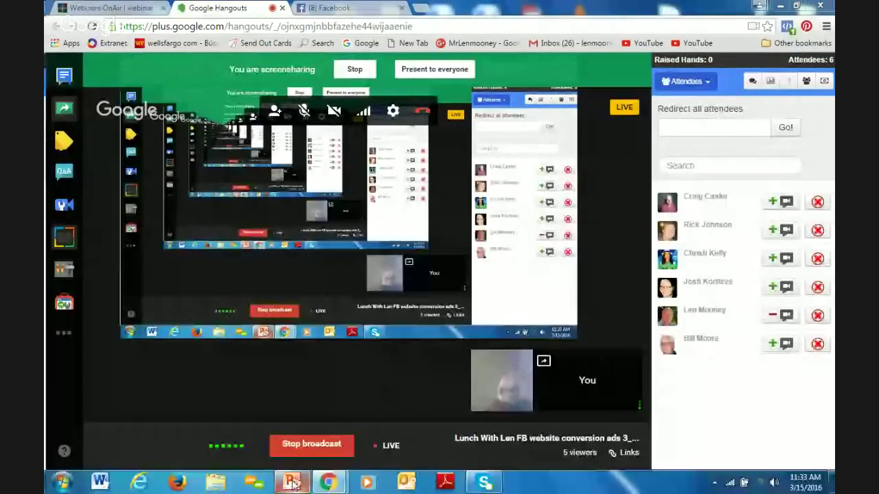
# Present the shared screen to everyone in the hangout and start the PowerPoint slide show at the Two Major Ad Strategies slide.
pyautogui.moveTo(292, 483)
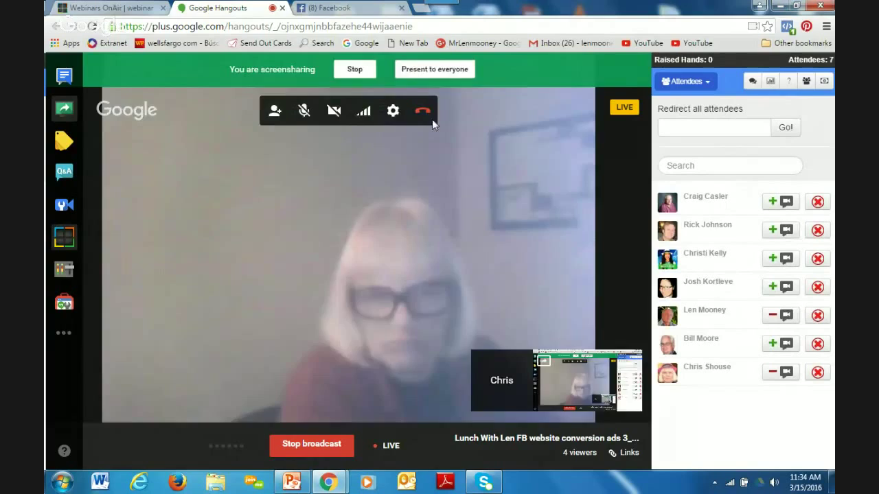
pyautogui.click(447, 68)
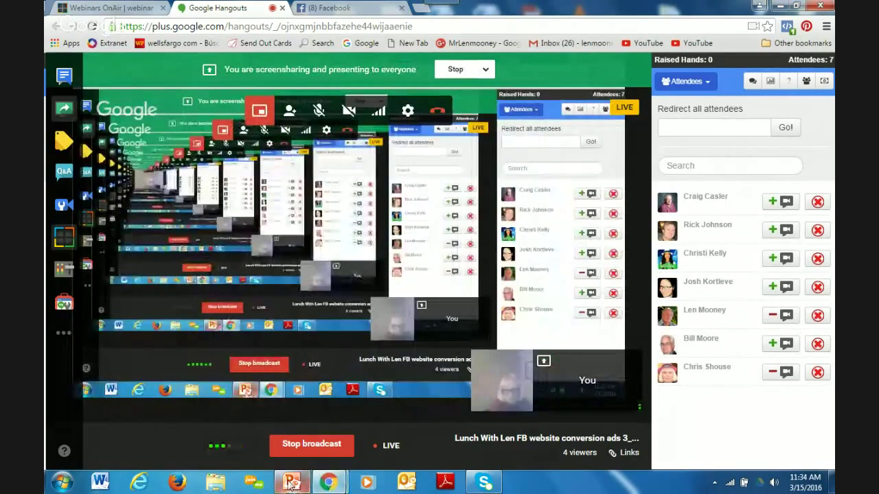
pyautogui.click(292, 483)
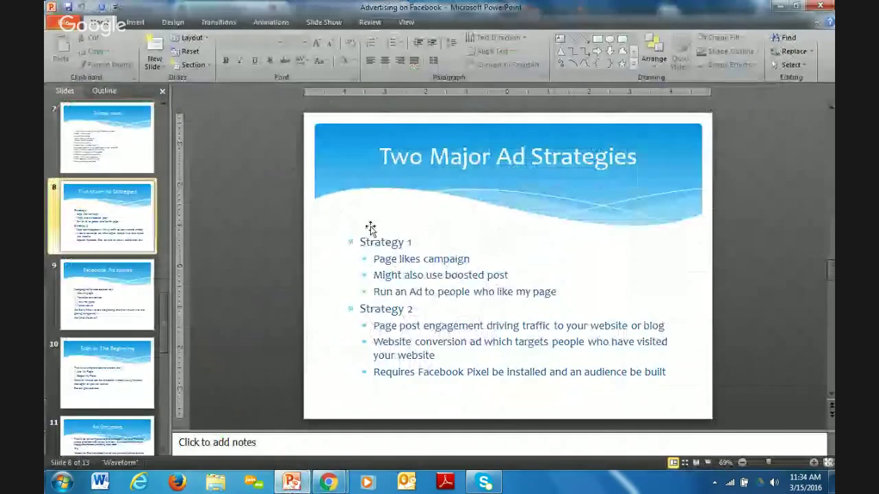
pyautogui.click(707, 463)
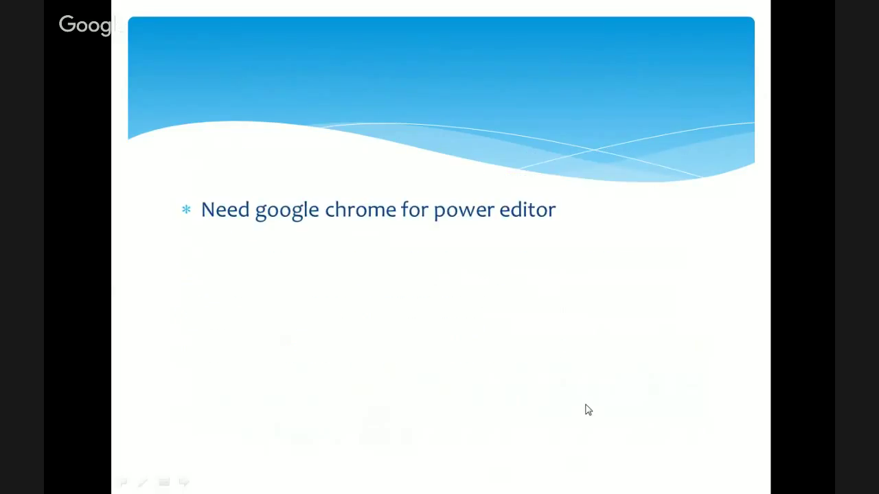
# Page through the Ad Structure and power editor slides, and leave the slide show with the presentation window minimized.
pyautogui.click(588, 410)
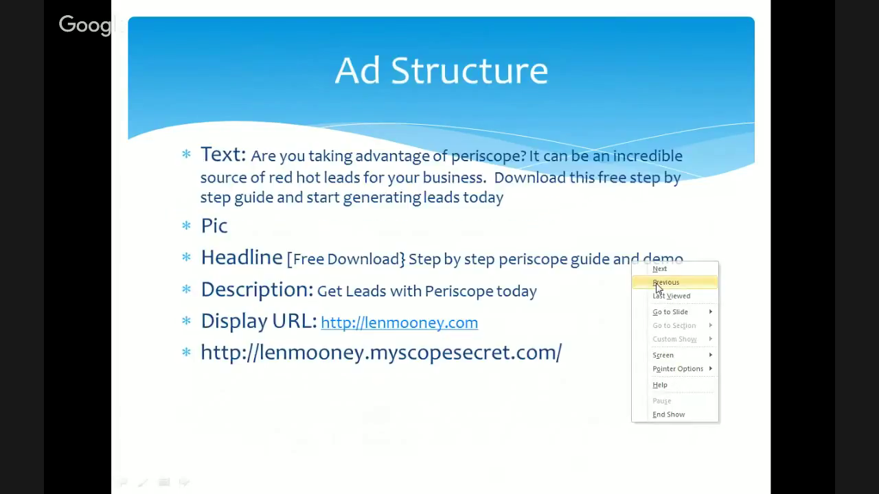
pyautogui.click(657, 287)
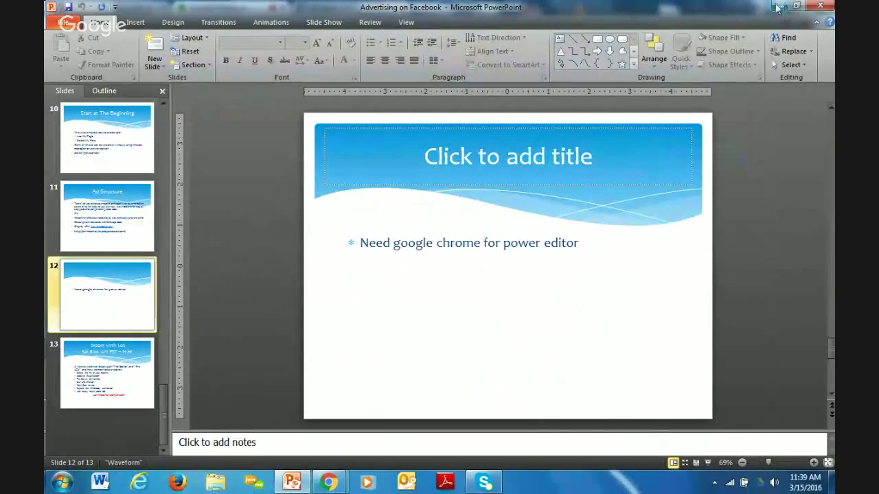
pyautogui.click(780, 6)
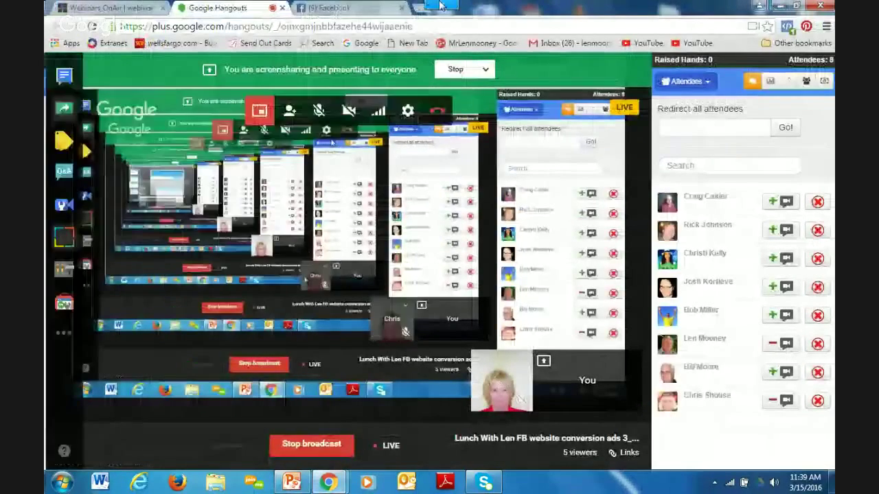
# Switch to the Facebook news feed and view the explanation of why the sponsored 7 Figure Furnace ad is shown.
pyautogui.click(336, 8)
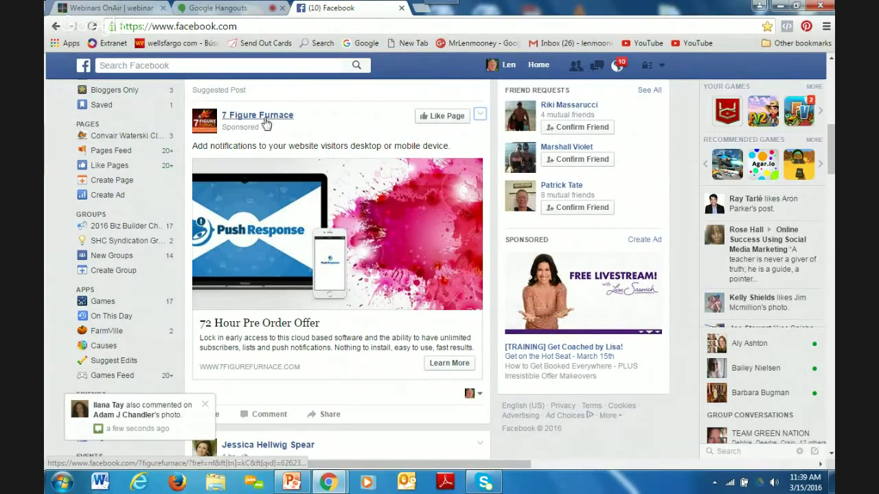
pyautogui.click(479, 114)
pyautogui.click(413, 159)
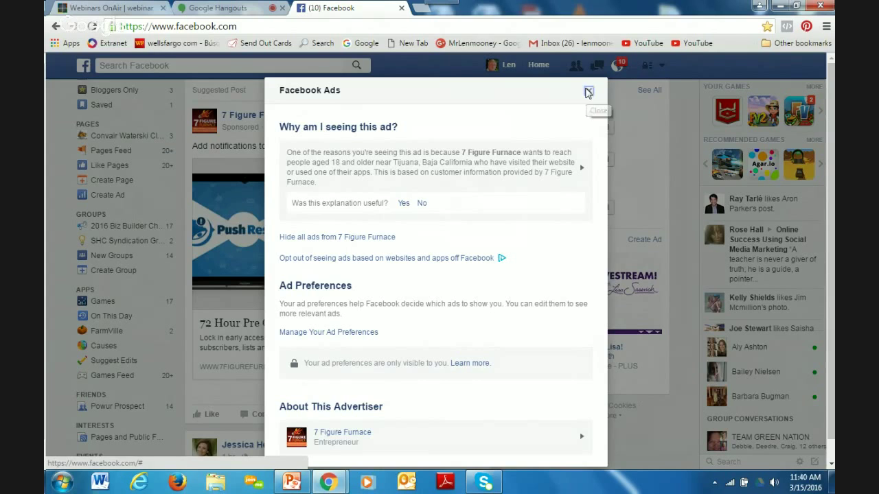
pyautogui.click(588, 93)
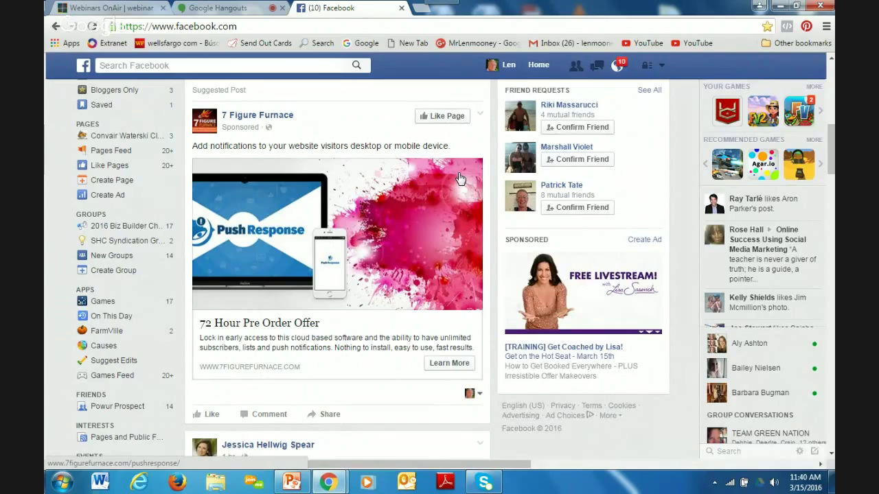
# Open Ads Manager from the Facebook home page.
pyautogui.scroll(2, 462, 178)
pyautogui.scroll(4, 461, 178)
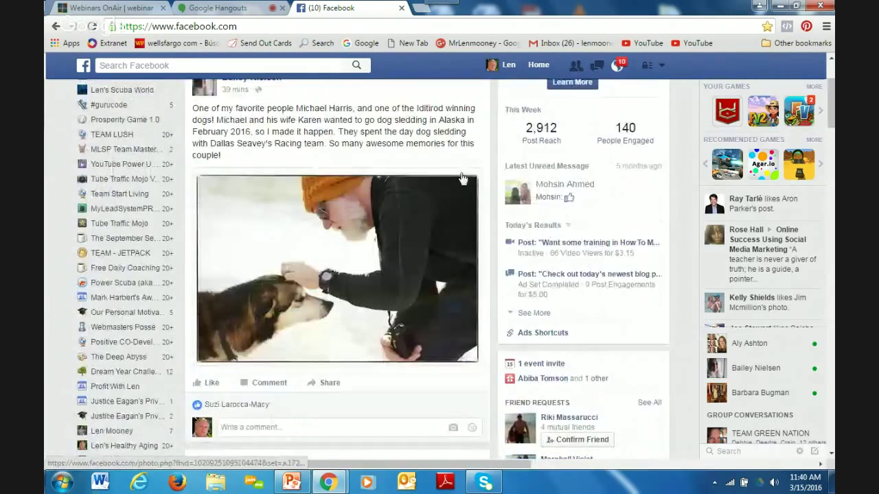
pyautogui.scroll(2, 462, 178)
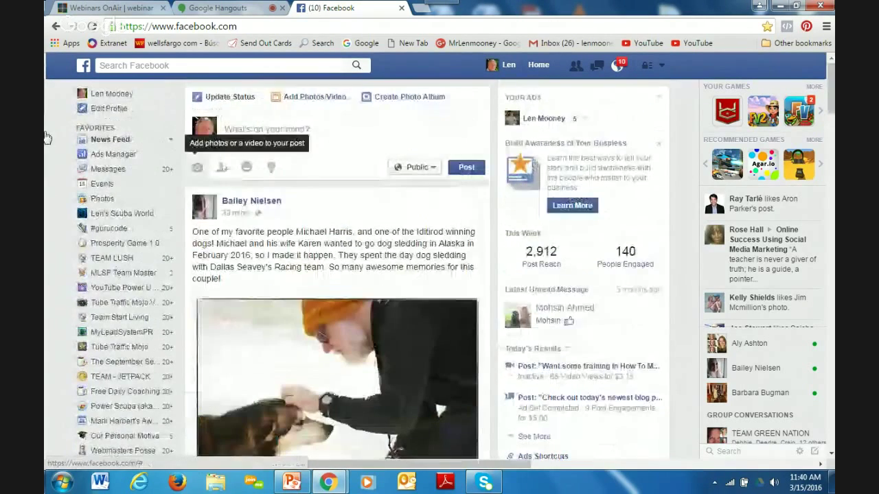
pyautogui.click(106, 155)
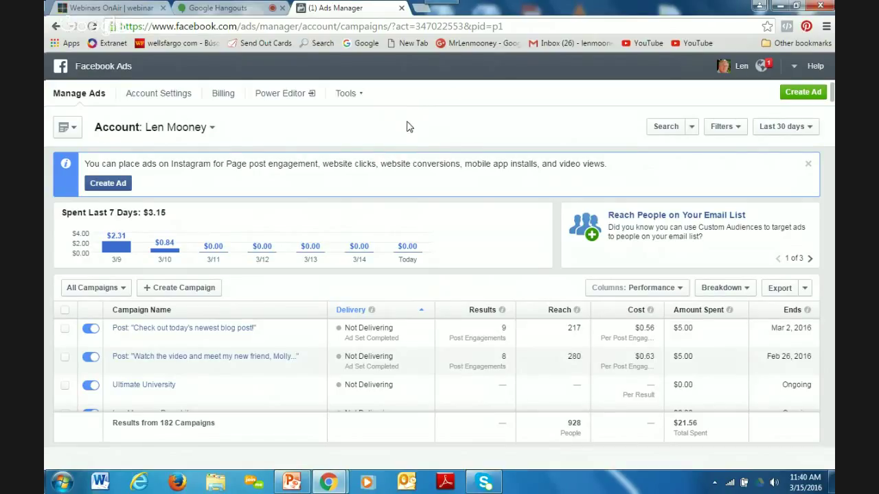
# Go to the Facebook Pixel page and start a new conversion with the Track Custom Conversions method.
pyautogui.click(358, 96)
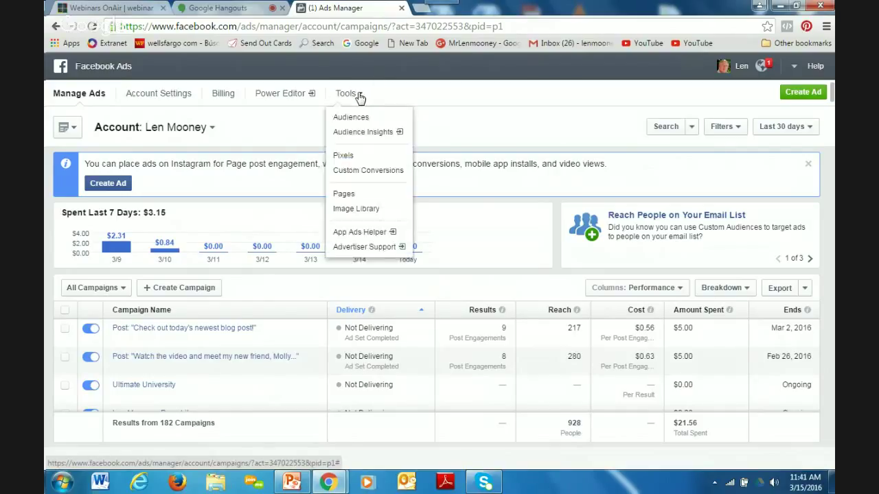
pyautogui.click(351, 158)
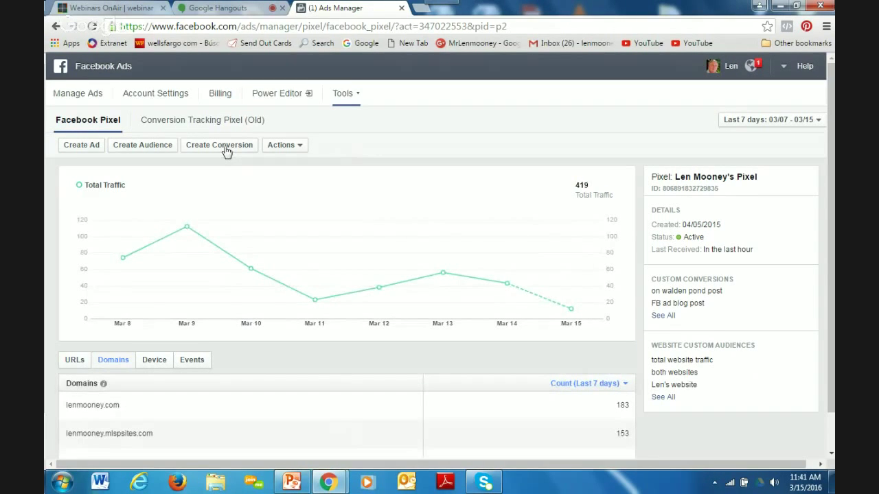
pyautogui.click(227, 149)
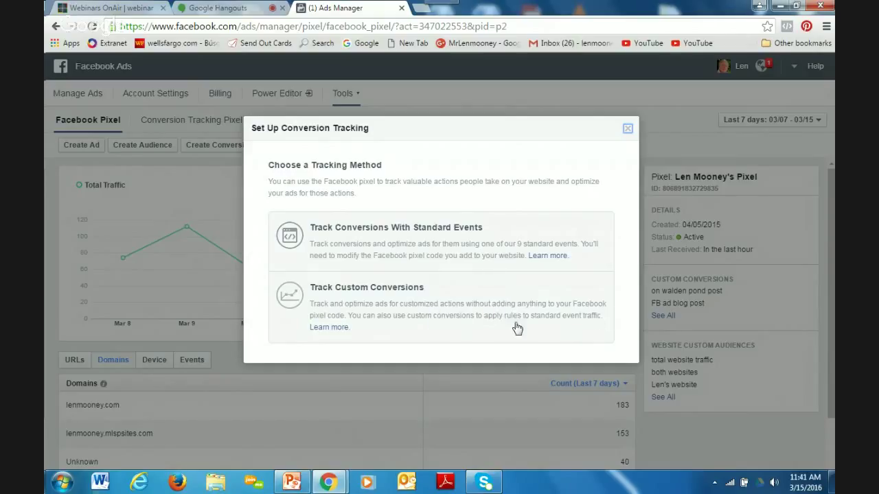
pyautogui.click(395, 294)
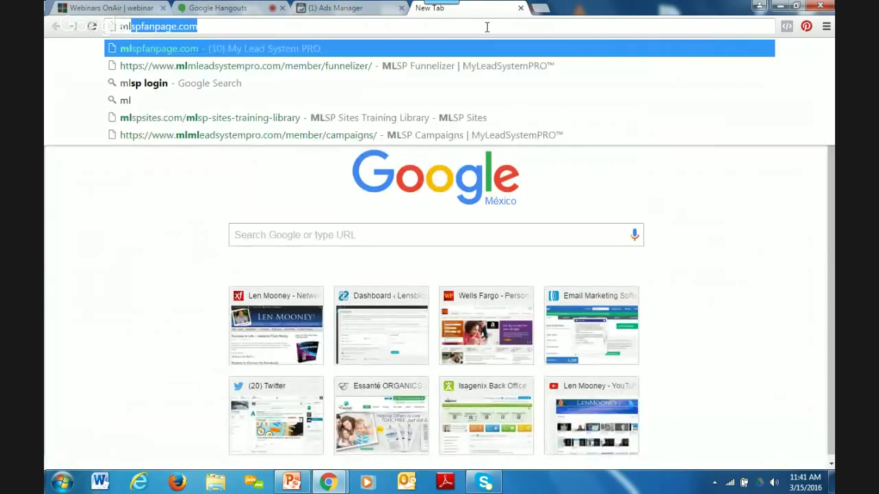
# Search the web for "mlsp login" in a new tab and sign in to the MyLeadSystemPRO member area with the saved credentials.
pyautogui.write('-l')
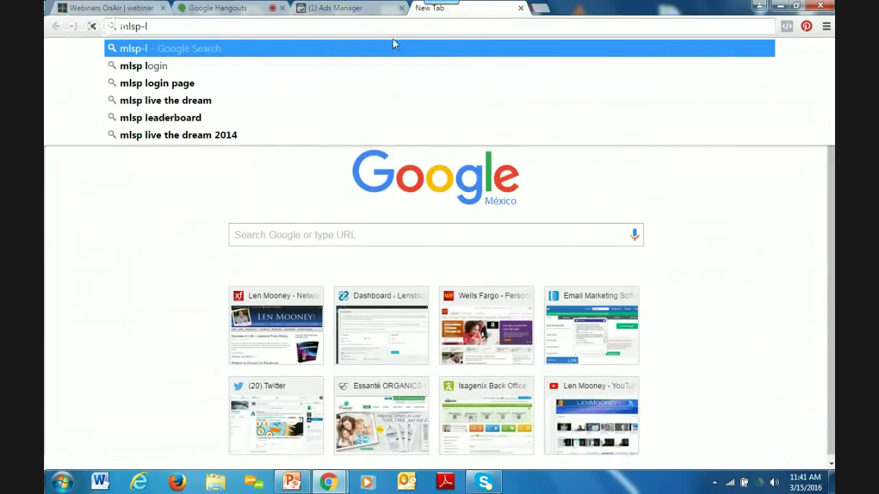
pyautogui.click(165, 66)
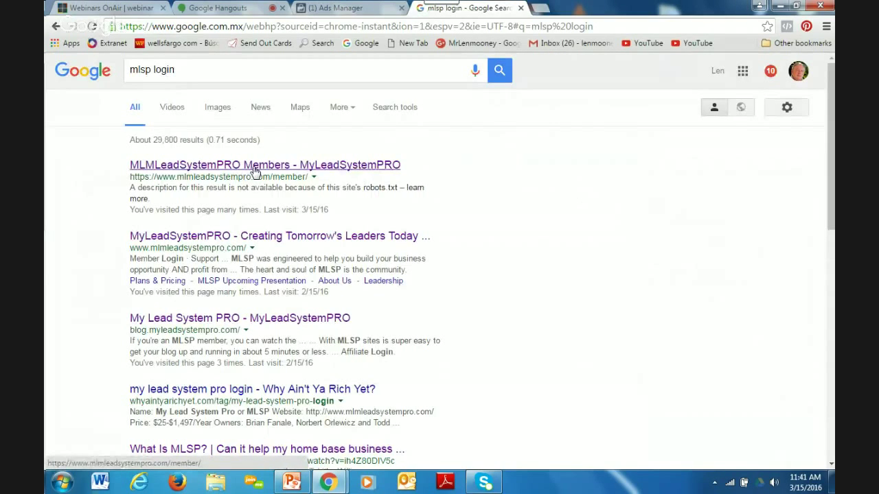
pyautogui.click(254, 165)
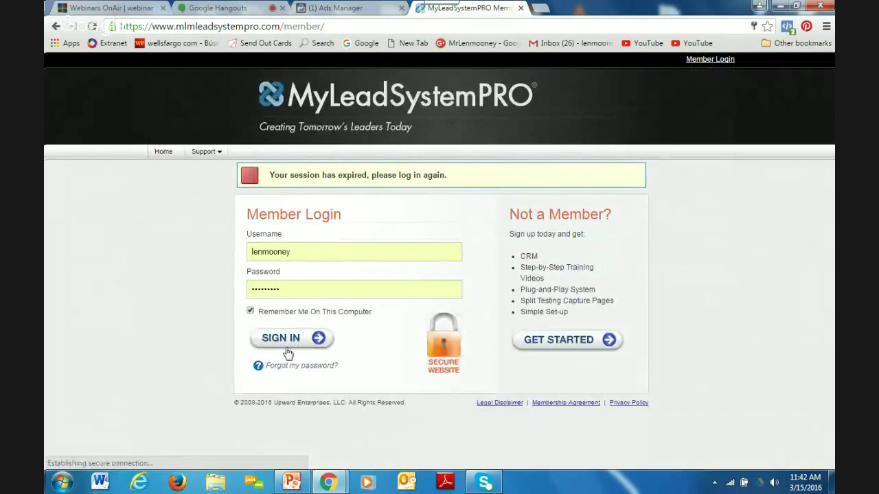
pyautogui.click(290, 341)
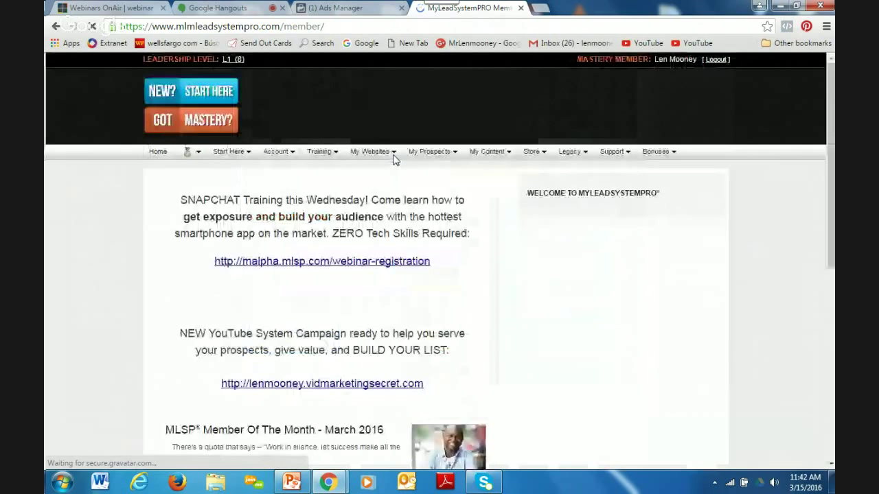
# Open the MLSP System Campaigns page and bring up its list of campaigns.
pyautogui.moveTo(395, 159)
pyautogui.click(395, 208)
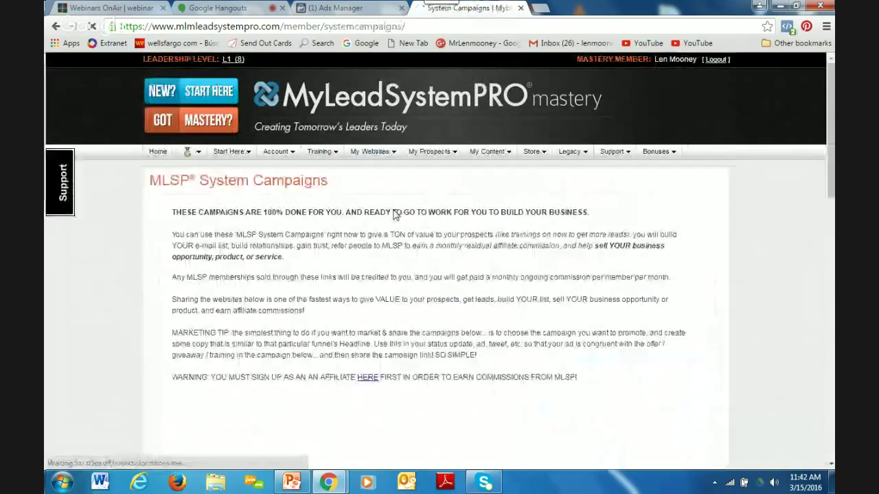
pyautogui.scroll(-5, 299, 230)
pyautogui.scroll(-4, 299, 230)
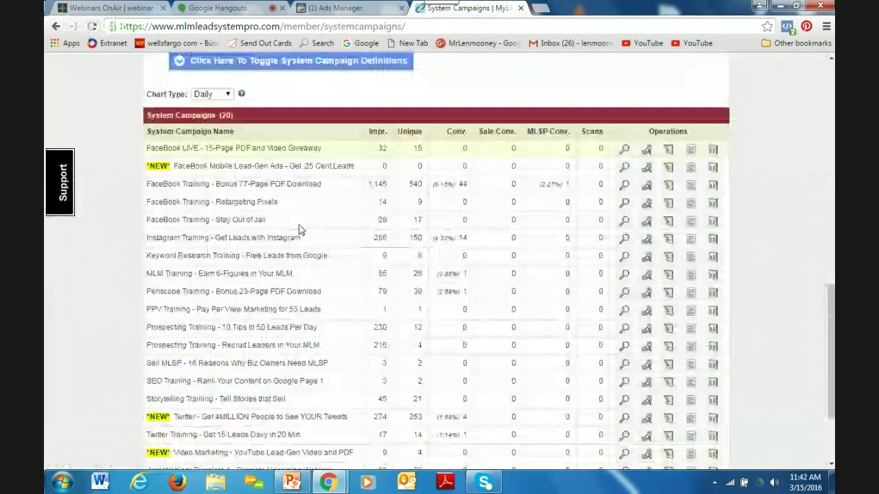
pyautogui.scroll(-2, 242, 227)
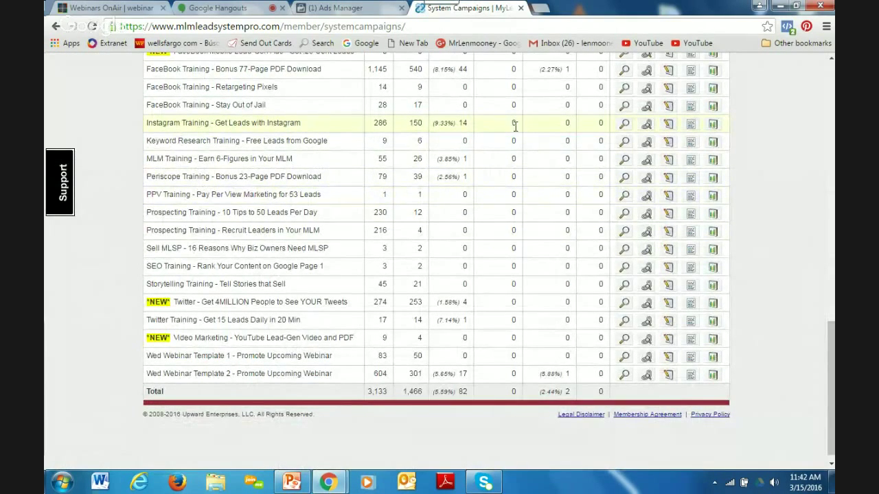
# Preview the capture page of the "Instagram Training - Get Leads with Instagram" campaign and view its tracking pixel settings.
pyautogui.click(625, 125)
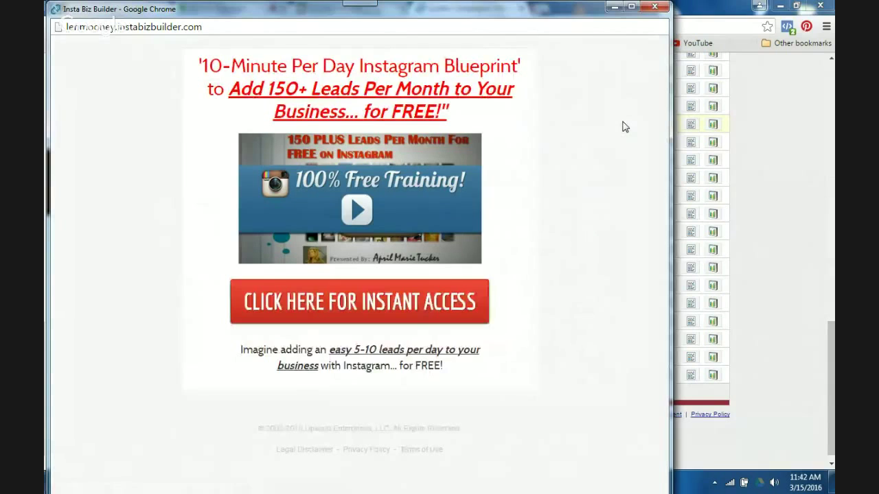
pyautogui.click(653, 8)
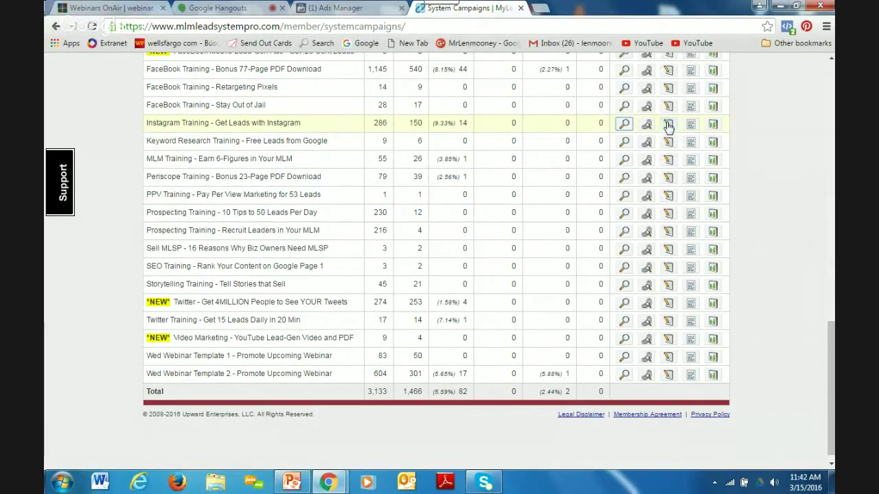
pyautogui.click(668, 123)
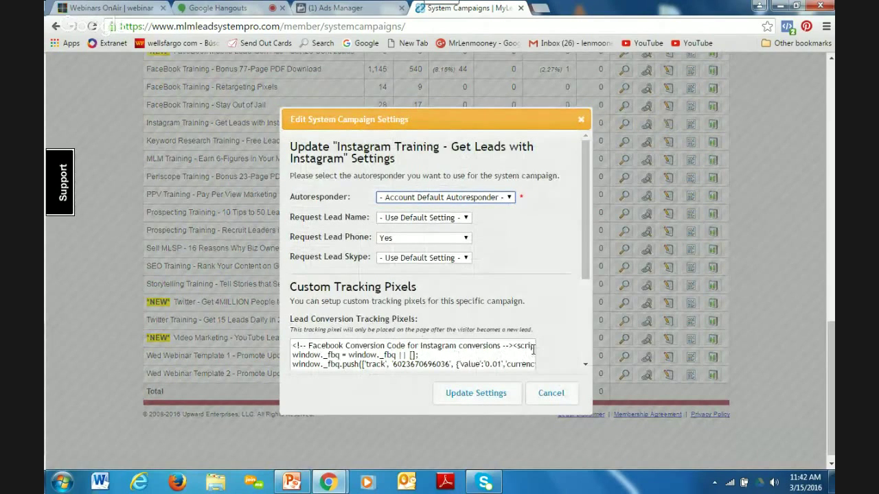
pyautogui.click(354, 10)
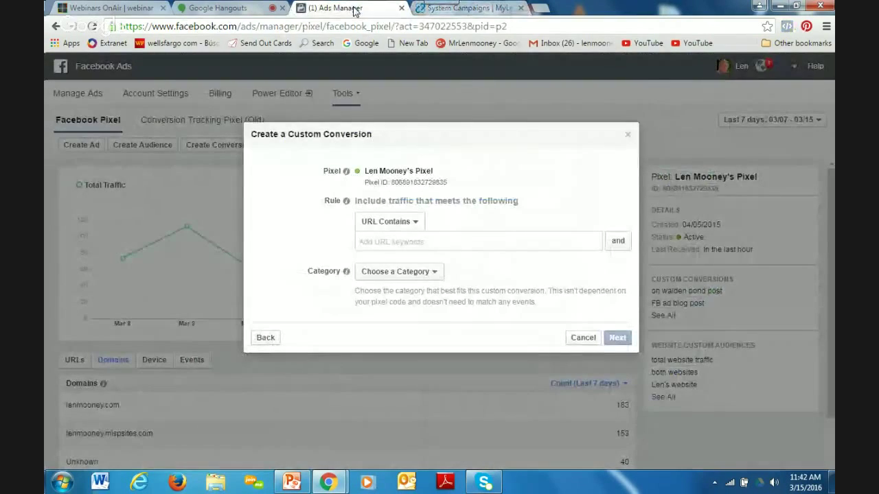
pyautogui.click(467, 8)
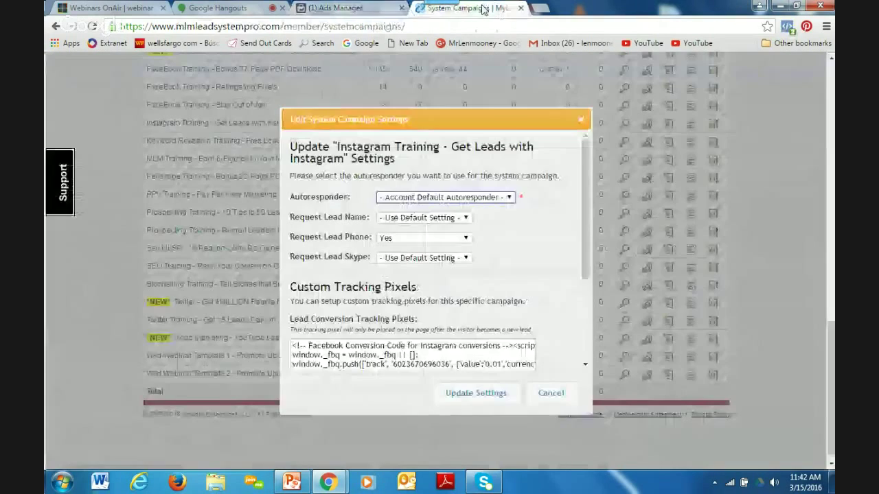
pyautogui.click(580, 121)
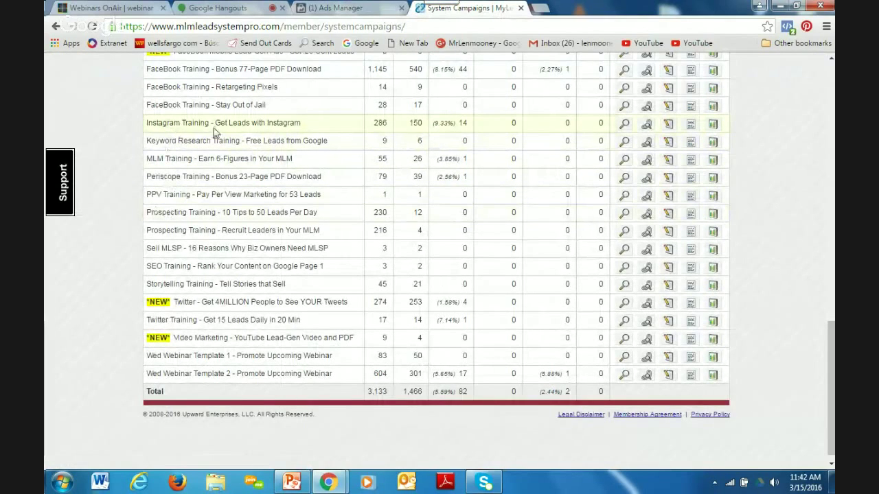
# Copy the capture page link of the "Instagram Training - Get Leads with Instagram" campaign.
pyautogui.click(646, 124)
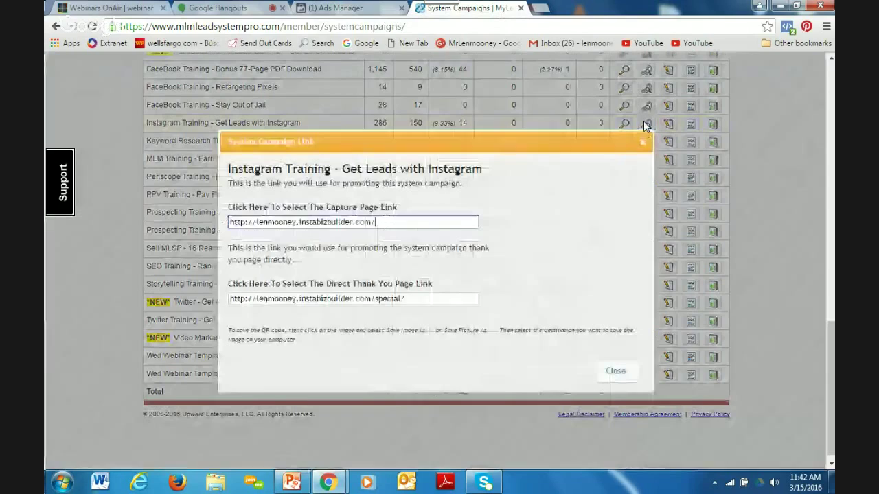
pyautogui.click(359, 221)
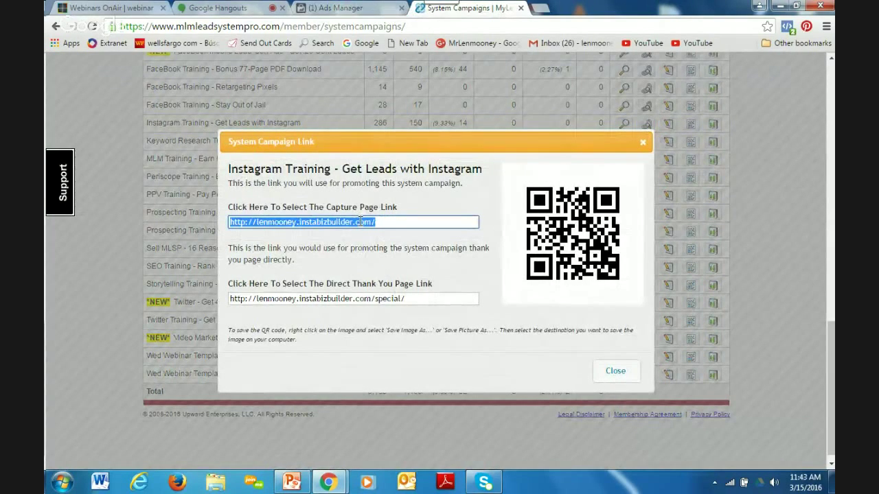
pyautogui.rightClick(359, 221)
pyautogui.click(391, 246)
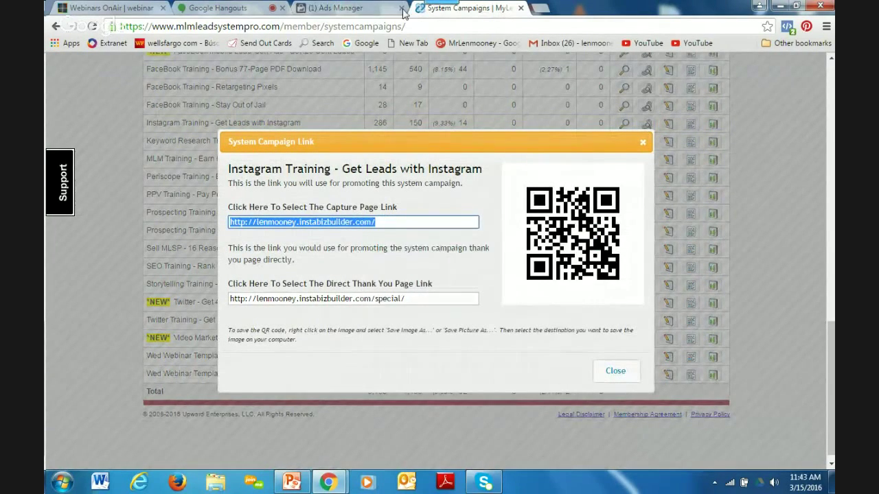
# Paste the copied capture page link as the URL Contains rule of the custom conversion in Ads Manager.
pyautogui.click(333, 8)
pyautogui.click(377, 241)
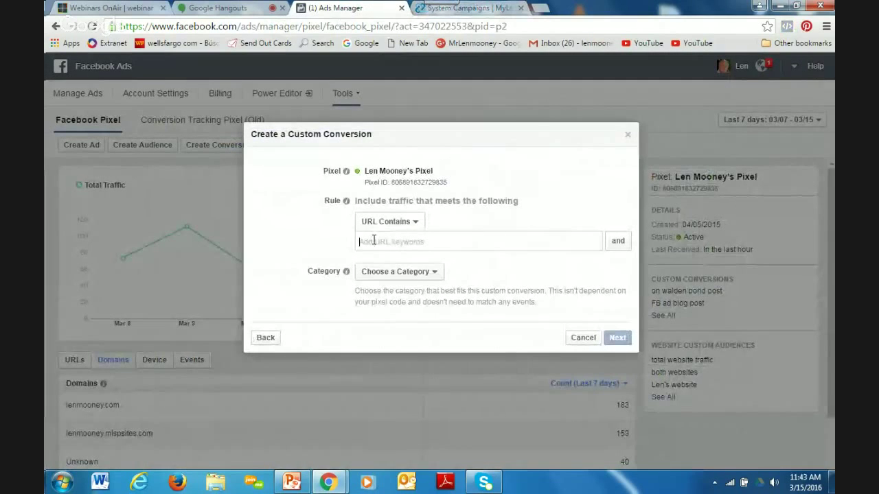
pyautogui.rightClick(375, 240)
pyautogui.click(400, 315)
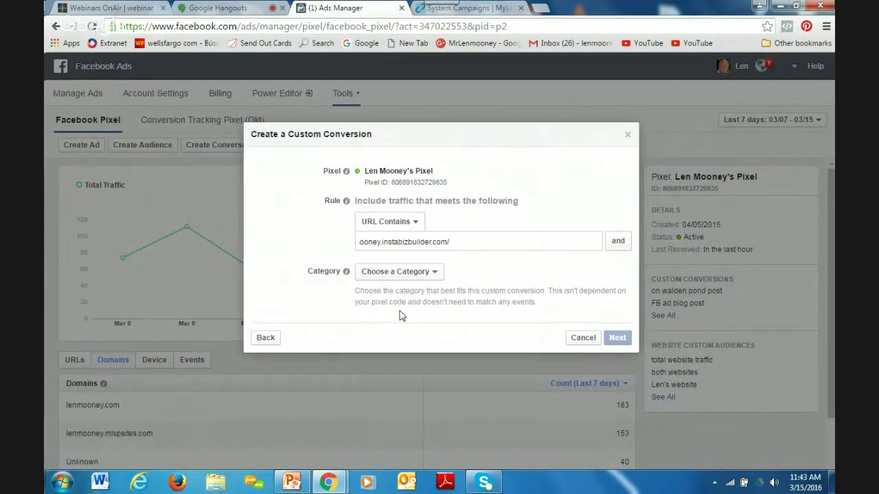
# Choose Lead as the custom conversion's category, continue to the naming stage, and close the dialog without creating the conversion.
pyautogui.click(434, 273)
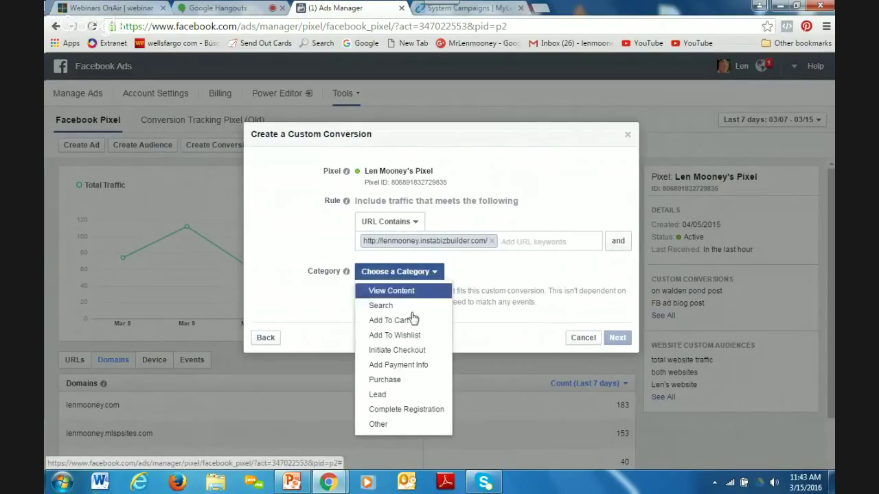
pyautogui.click(377, 396)
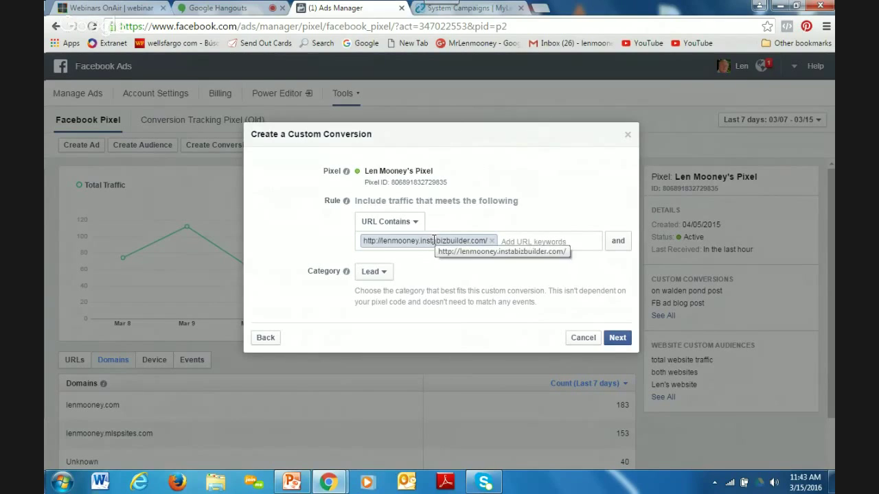
pyautogui.click(616, 337)
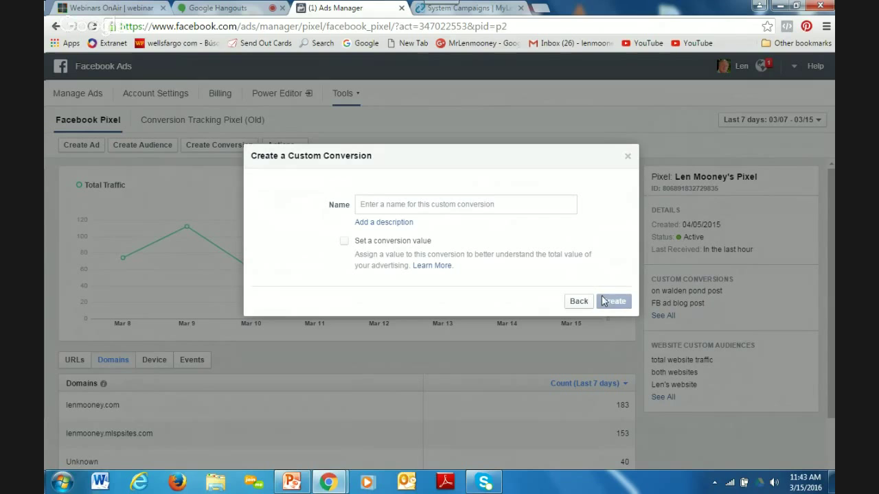
pyautogui.click(627, 158)
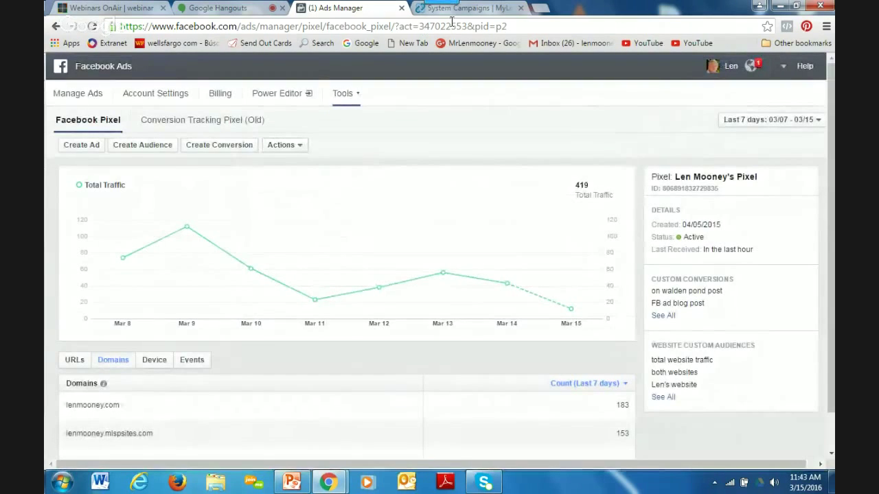
# Switch to MLSP's System Campaigns and review the "Instagram Training - Get Leads with Instagram" campaign's settings, including its lead conversion tracking pixel.
pyautogui.click(481, 18)
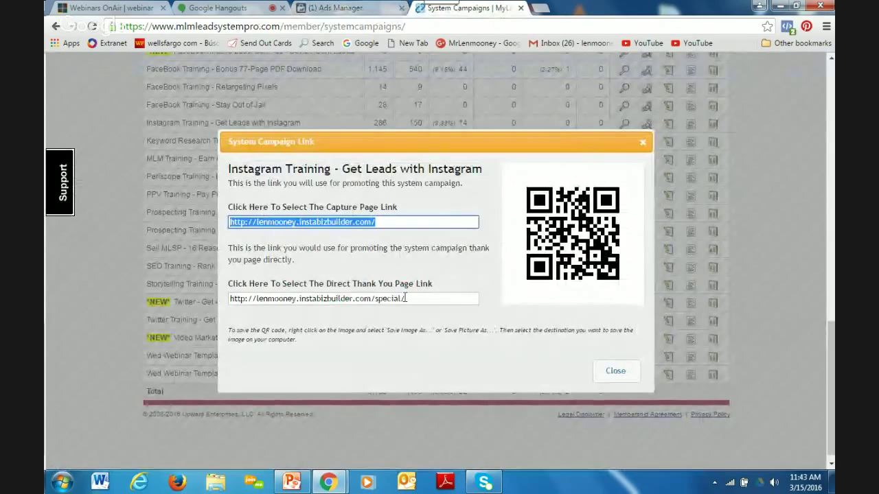
pyautogui.click(642, 142)
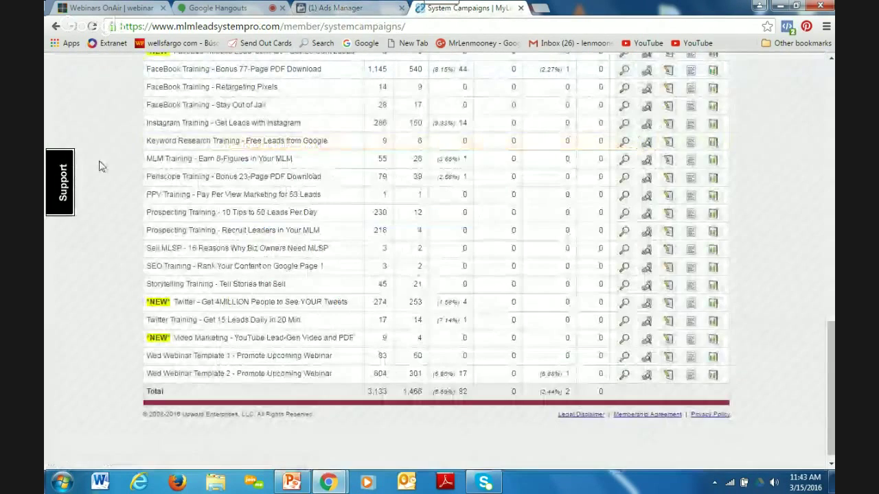
pyautogui.click(669, 124)
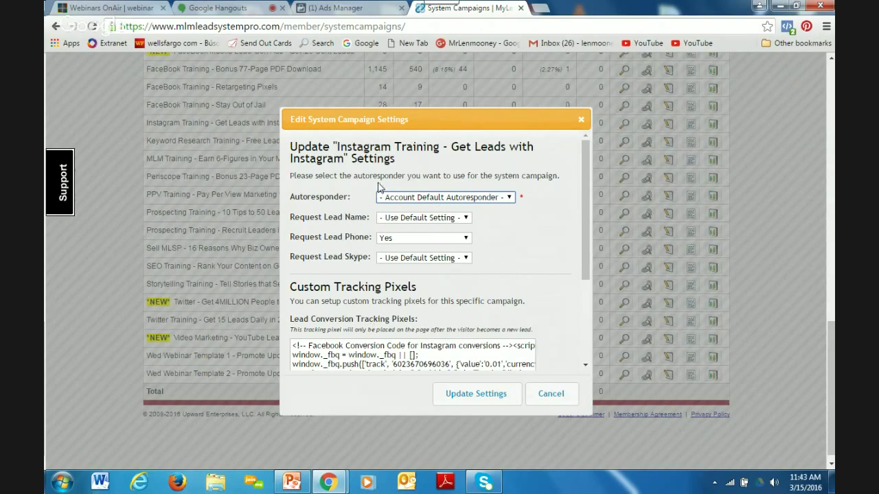
pyautogui.click(580, 121)
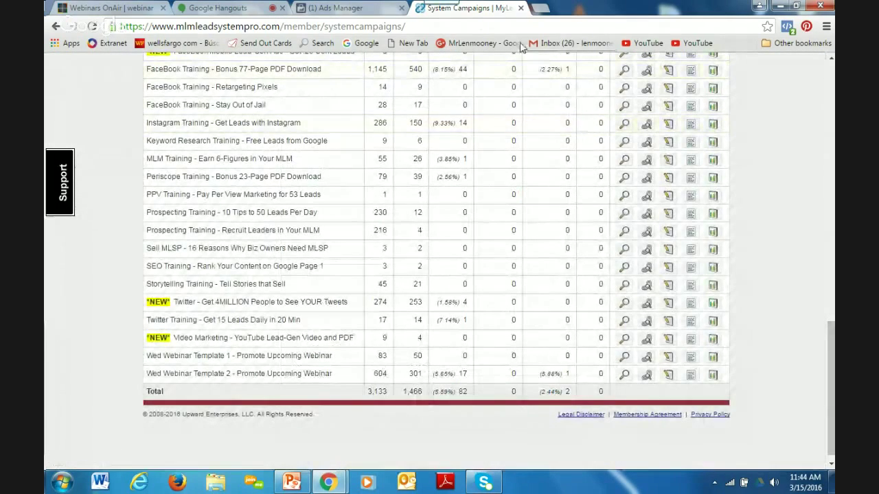
# Start a new ad in Ads Manager with the "Increase conversions on your website" objective, promoting the saved instabizbuilder.com capture page URL.
pyautogui.click(347, 11)
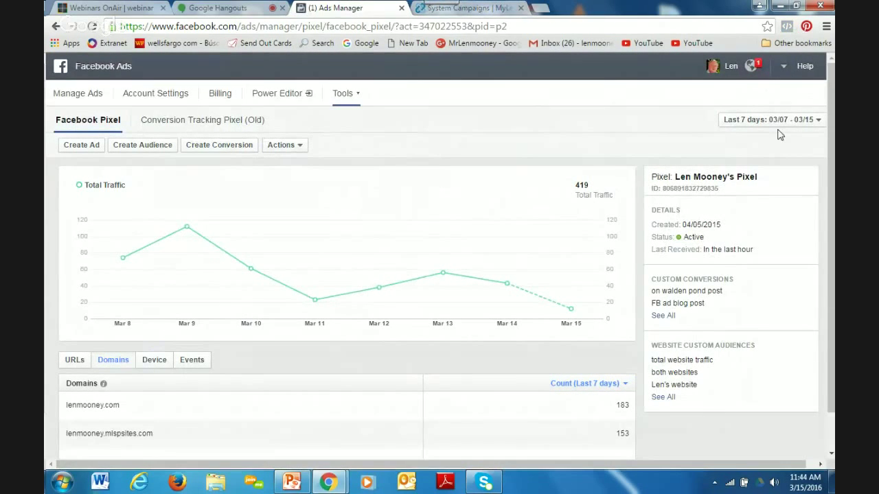
pyautogui.click(88, 96)
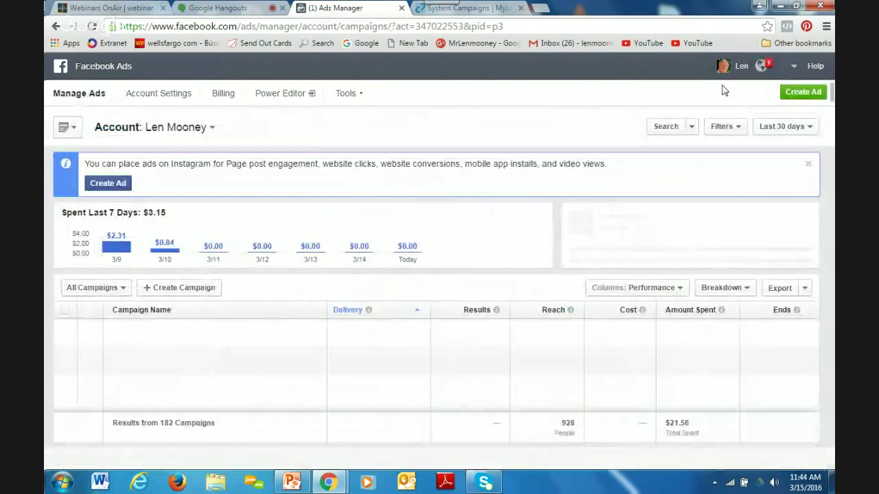
pyautogui.click(801, 92)
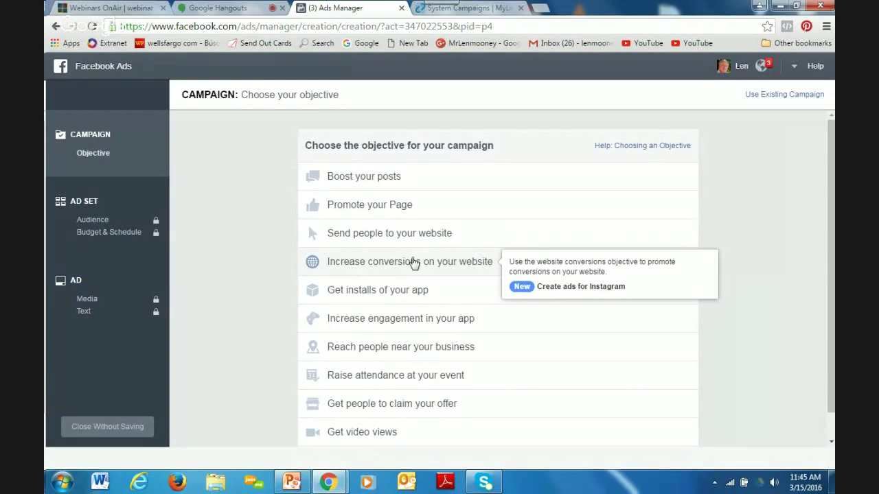
pyautogui.click(414, 263)
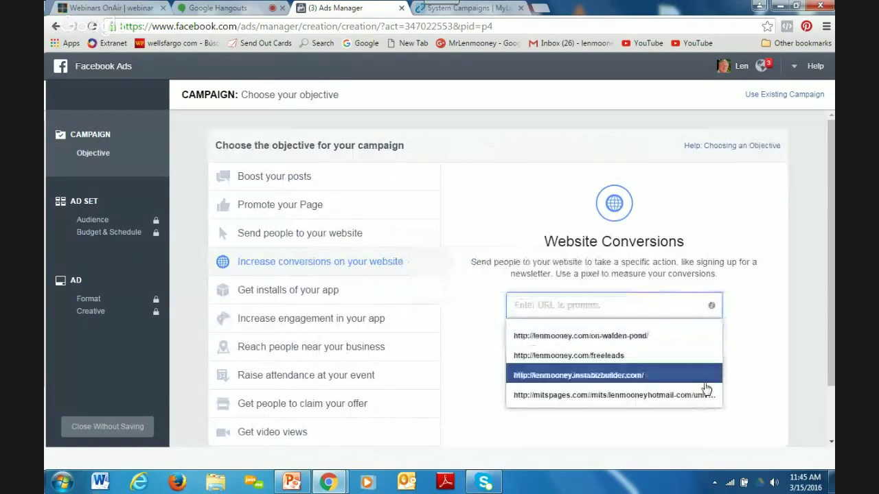
pyautogui.click(600, 376)
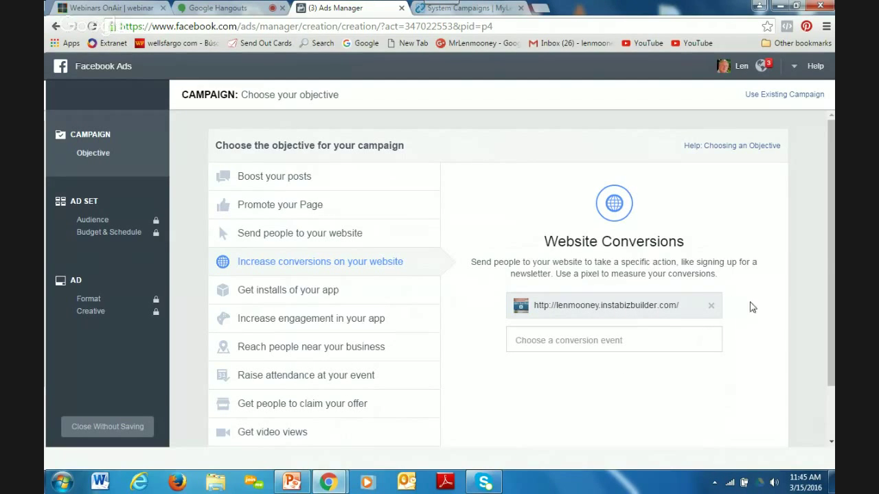
# Choose "Instagram conversions" as the campaign's conversion event and continue to the audience and budget settings.
pyautogui.scroll(-1, 759, 300)
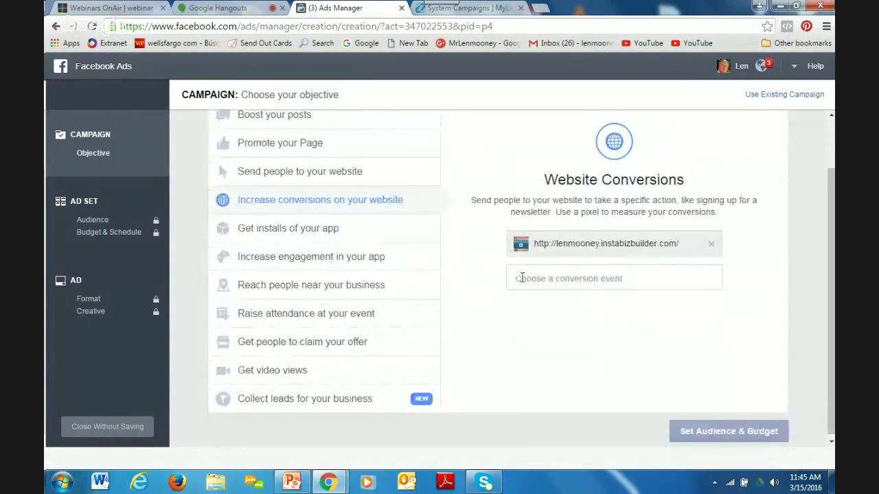
pyautogui.click(594, 278)
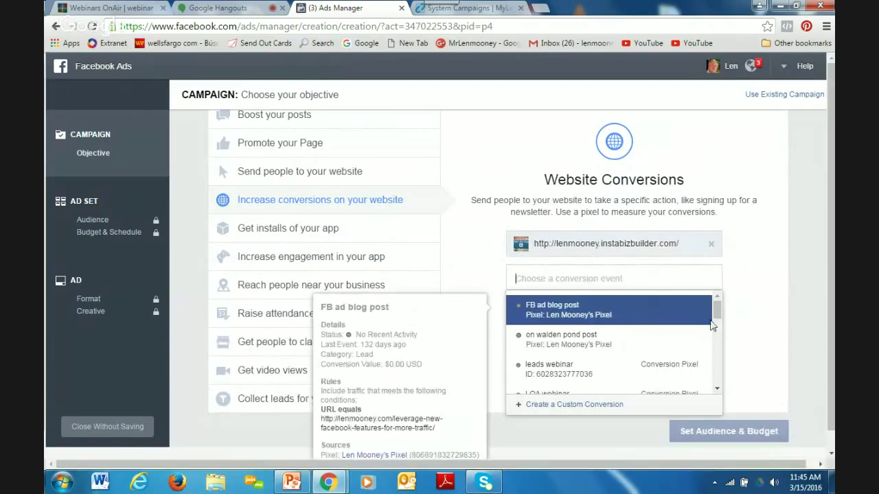
pyautogui.moveTo(718, 312)
pyautogui.mouseDown()
pyautogui.moveTo(731, 386)
pyautogui.moveTo(719, 306)
pyautogui.mouseUp()
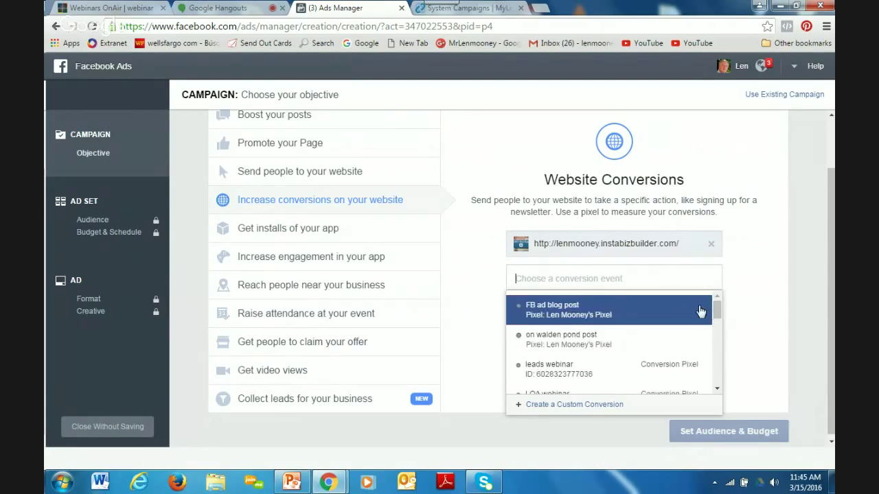
pyautogui.moveTo(660, 343)
pyautogui.scroll(-1, 661, 349)
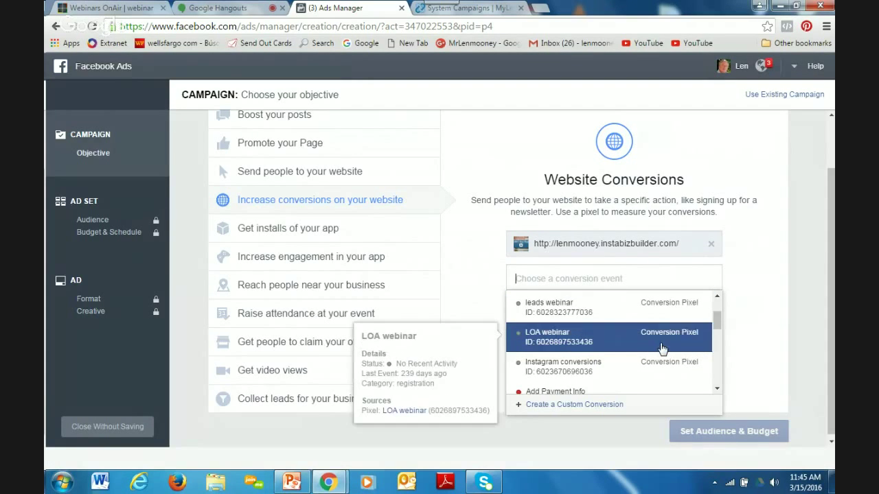
pyautogui.moveTo(584, 371)
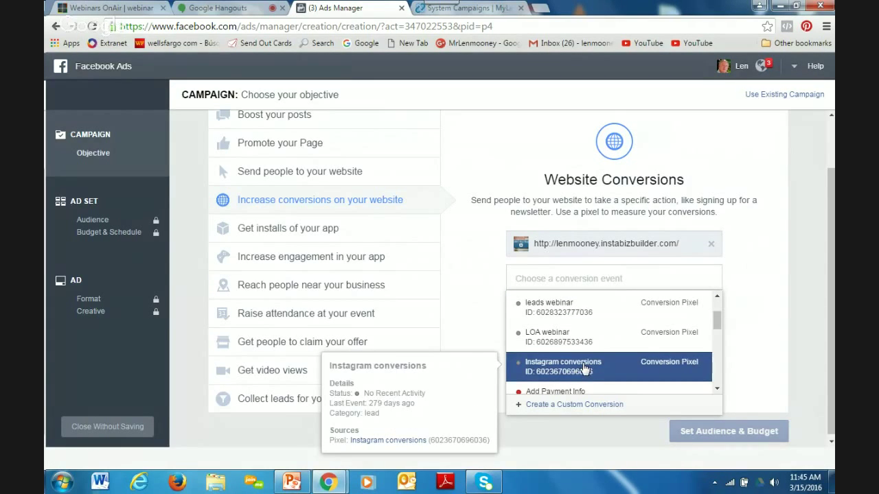
pyautogui.click(584, 370)
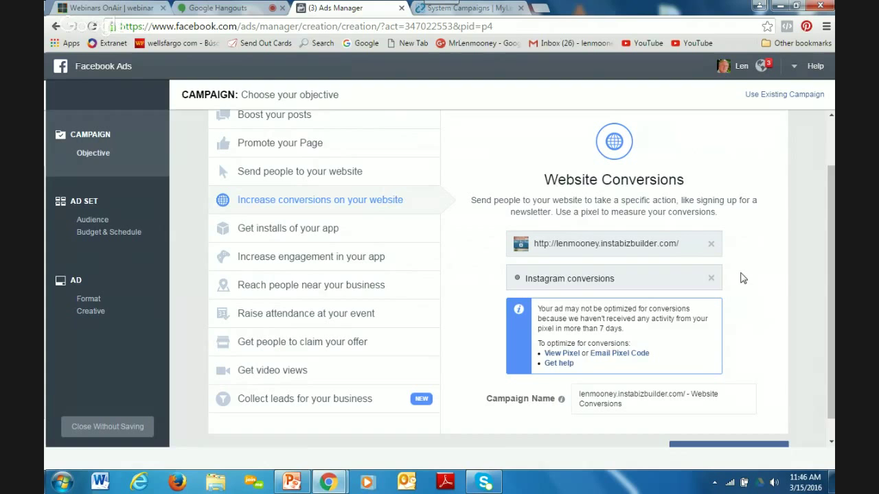
pyautogui.scroll(-1, 744, 277)
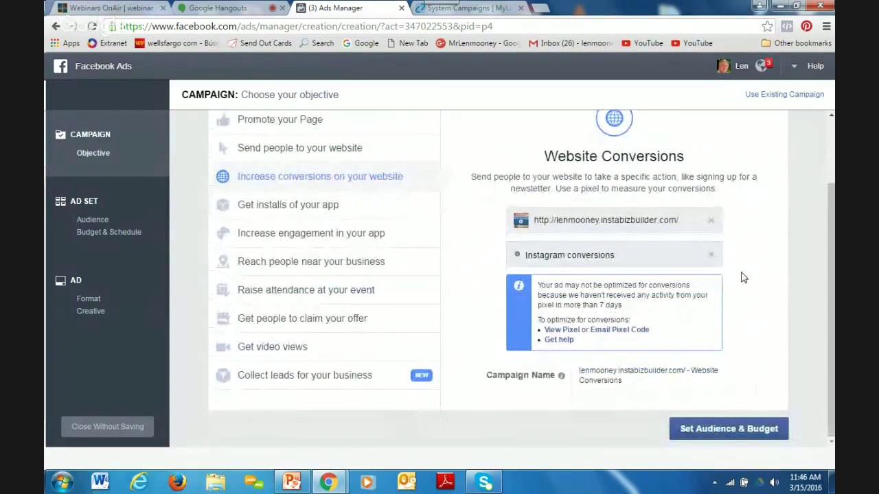
pyautogui.click(730, 429)
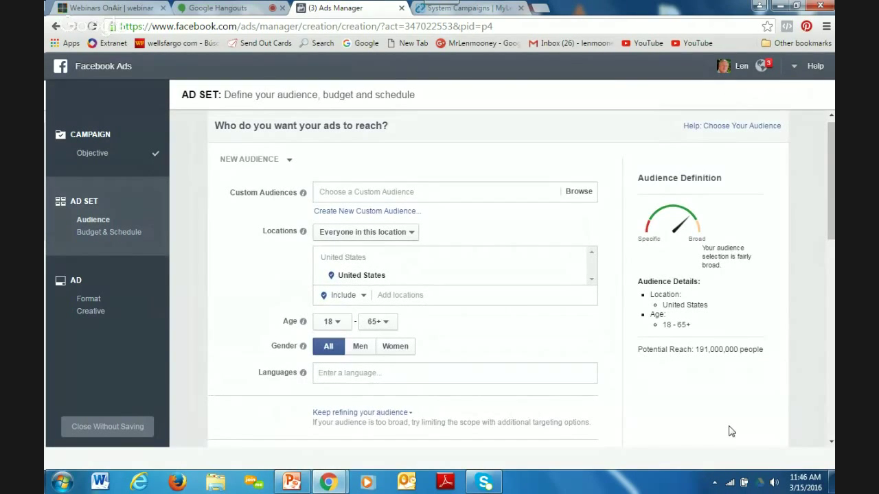
# Include the custom audiences "both websites", the account owner's own website, and that website's Lookalike (US, 1%) in the ad set.
pyautogui.click(362, 192)
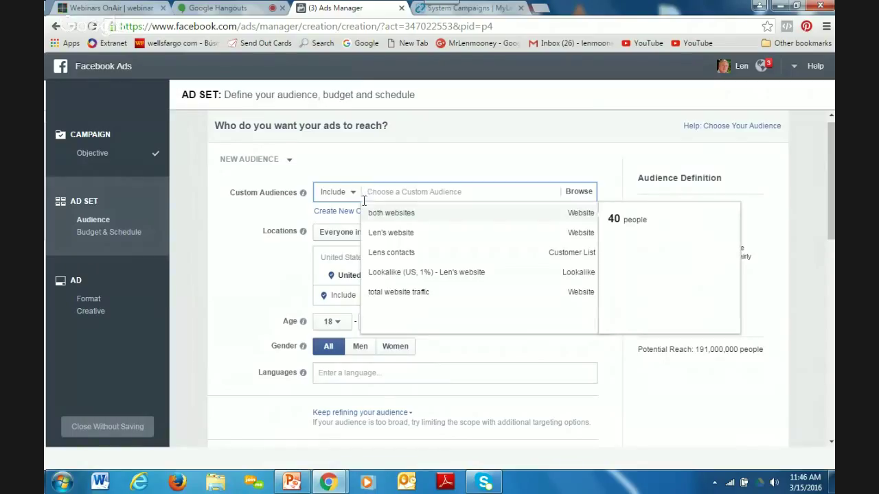
pyautogui.click(389, 214)
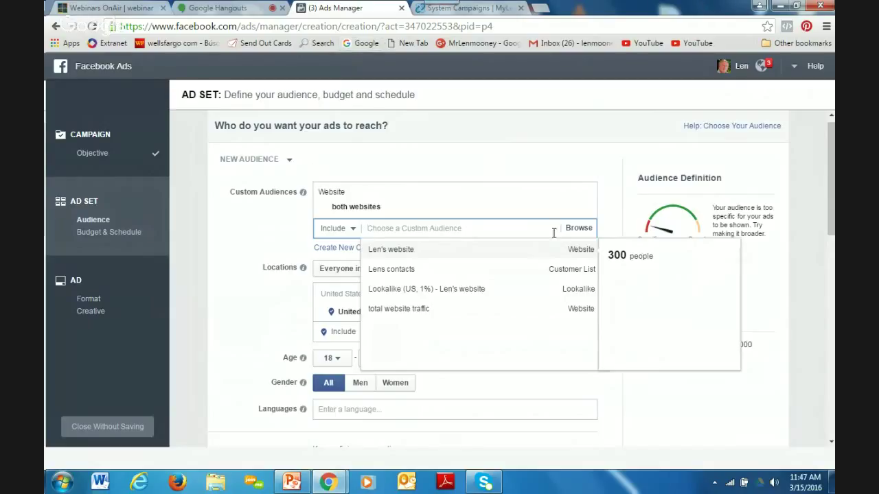
pyautogui.click(400, 252)
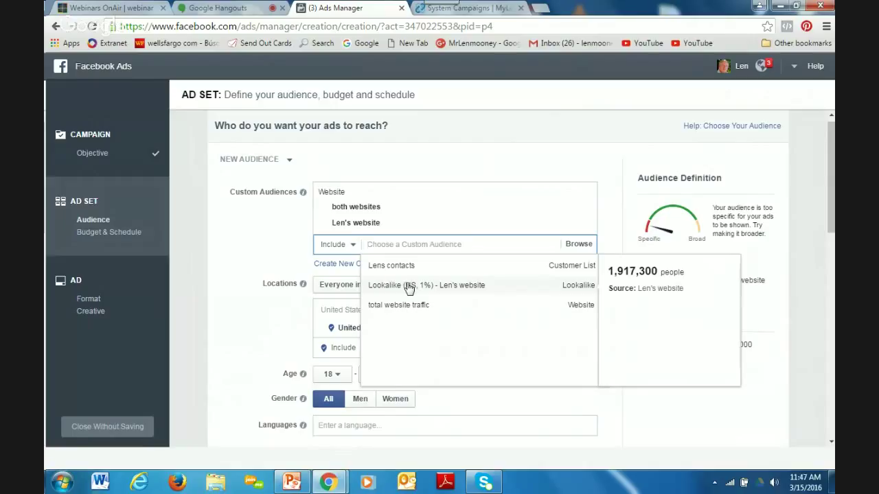
pyautogui.click(447, 286)
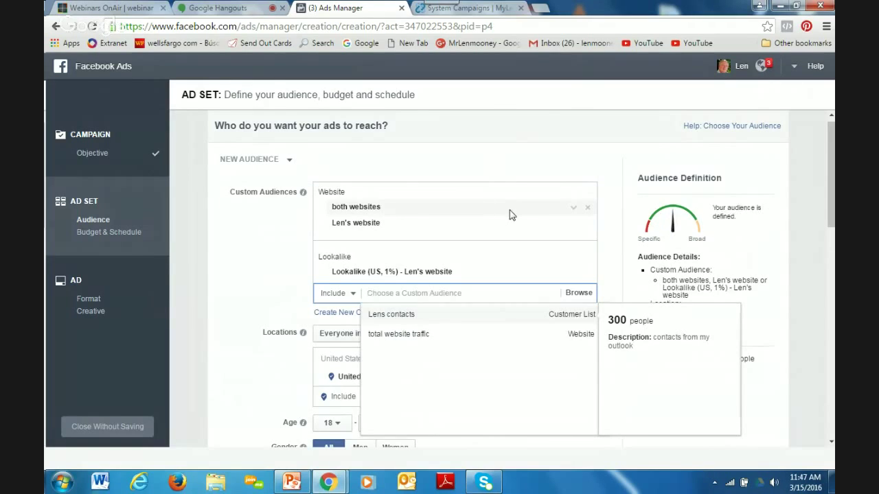
pyautogui.scroll(-1, 510, 215)
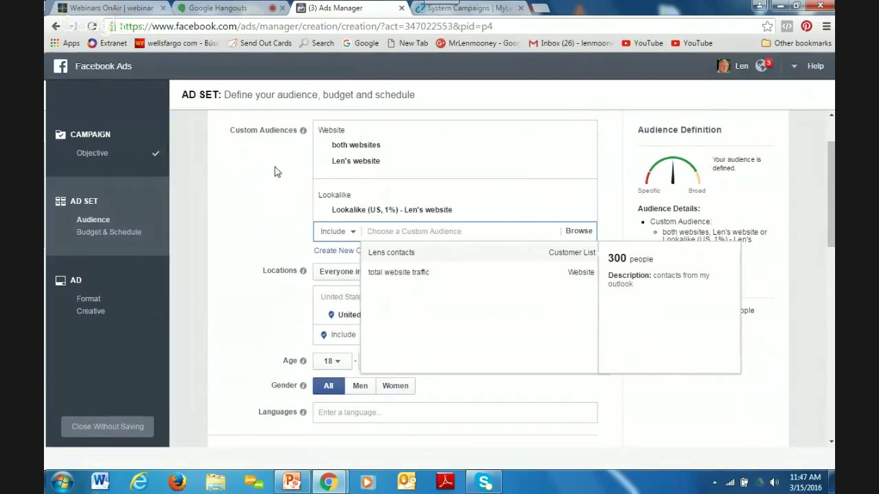
pyautogui.scroll(-1, 274, 173)
pyautogui.scroll(-1, 274, 173)
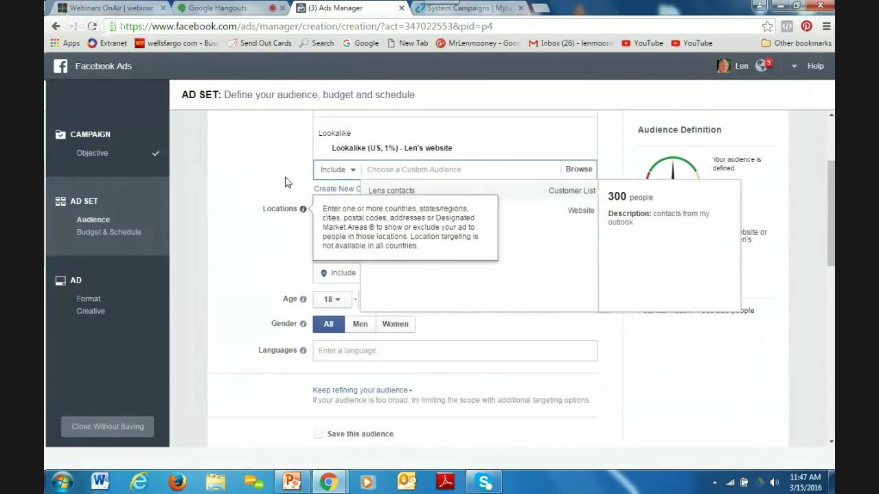
pyautogui.click(261, 148)
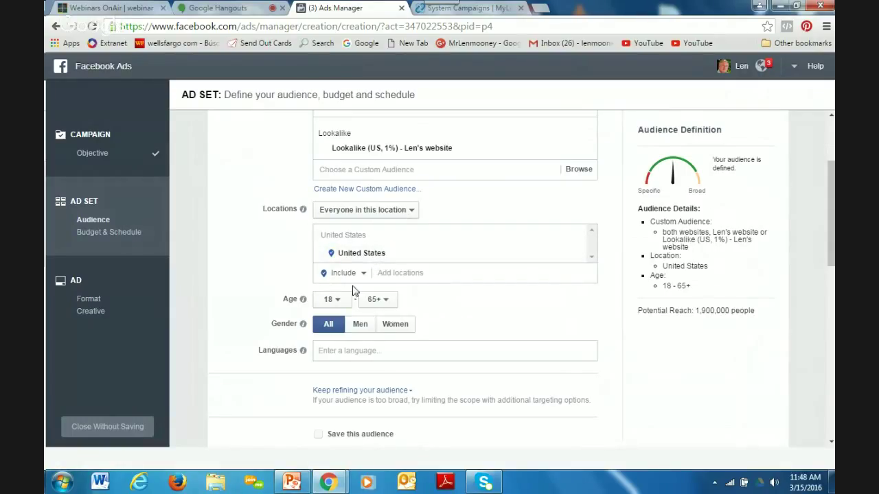
# Set the ad set audience's age range to 25–64.
pyautogui.click(332, 300)
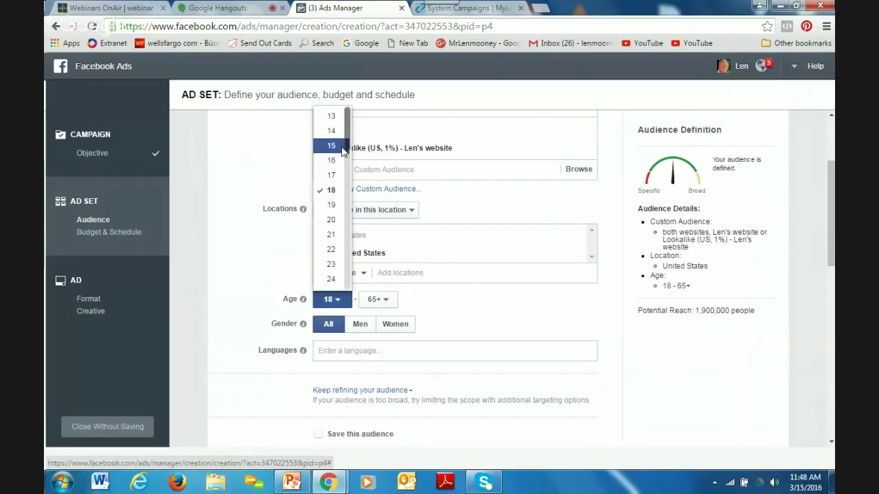
pyautogui.scroll(-3, 340, 154)
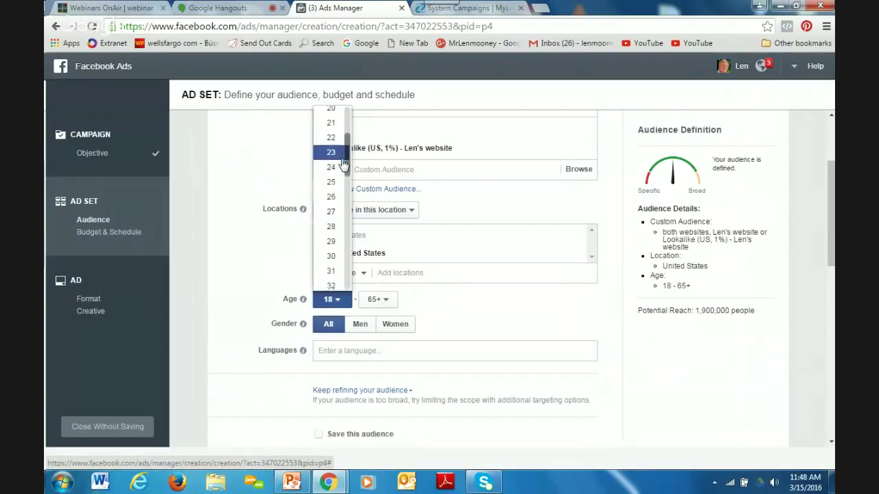
pyautogui.scroll(-1, 342, 165)
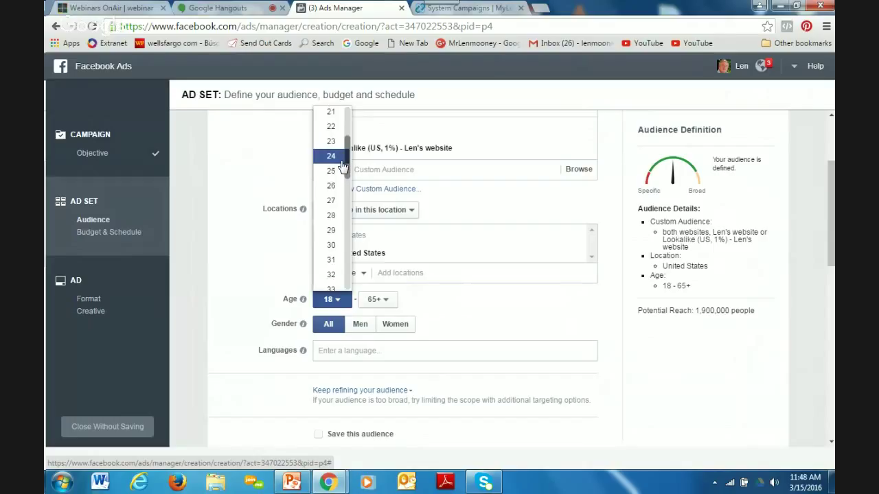
pyautogui.scroll(-1, 342, 167)
pyautogui.click(342, 164)
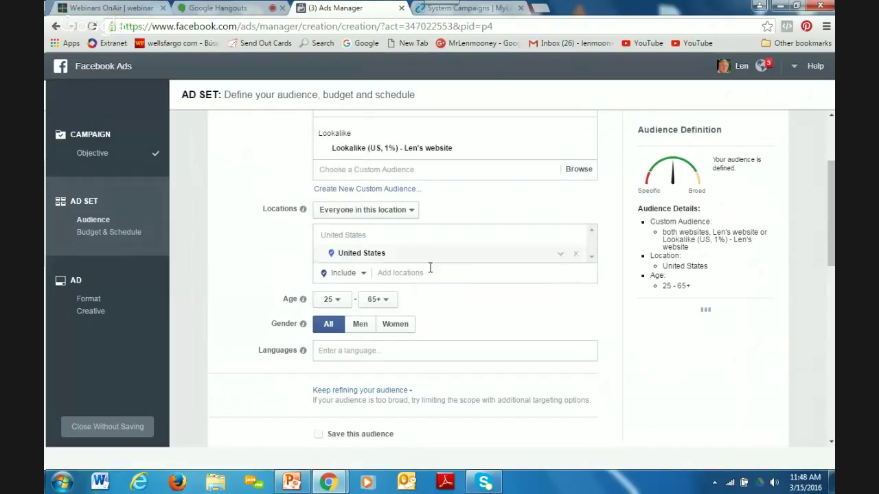
pyautogui.click(385, 300)
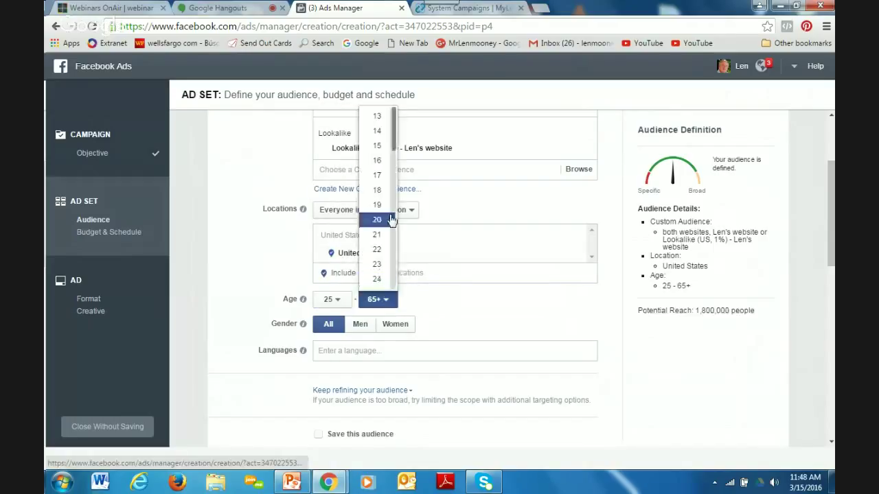
pyautogui.scroll(-2, 388, 162)
pyautogui.scroll(-8, 388, 161)
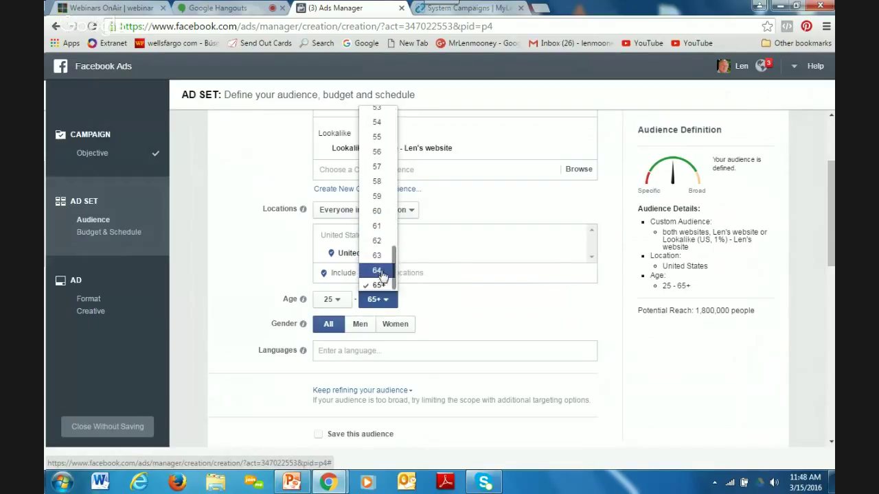
pyautogui.click(383, 278)
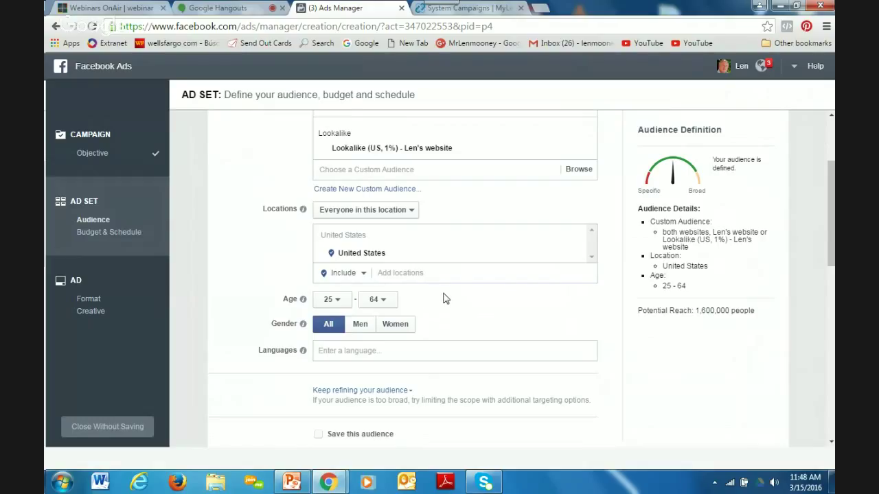
# Set the ad set audience's language to English (All).
pyautogui.scroll(-1, 444, 300)
pyautogui.scroll(-1, 443, 300)
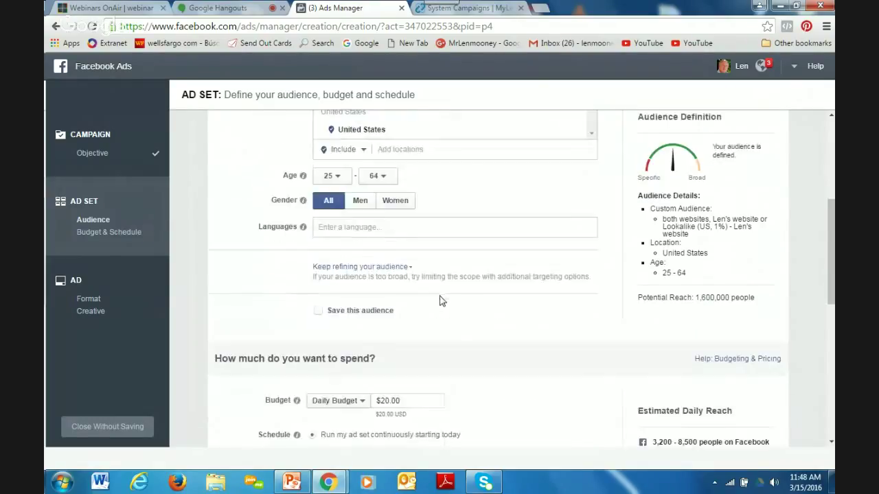
pyautogui.click(362, 230)
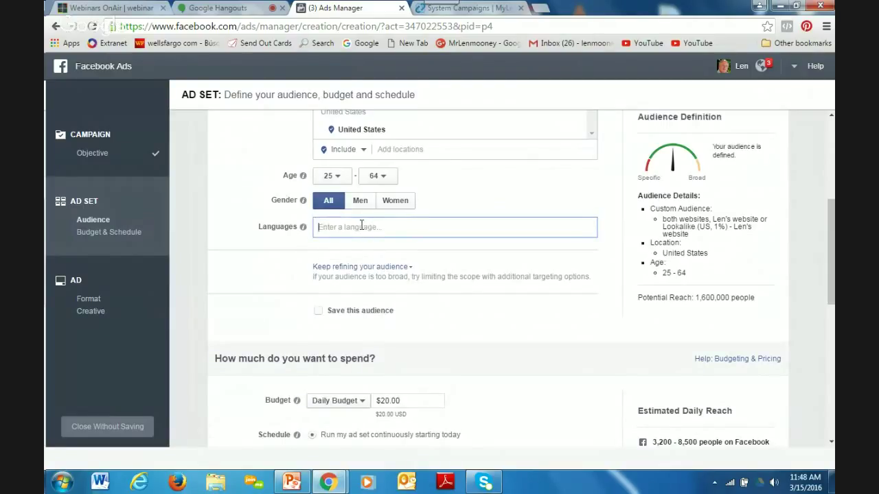
pyautogui.write('en')
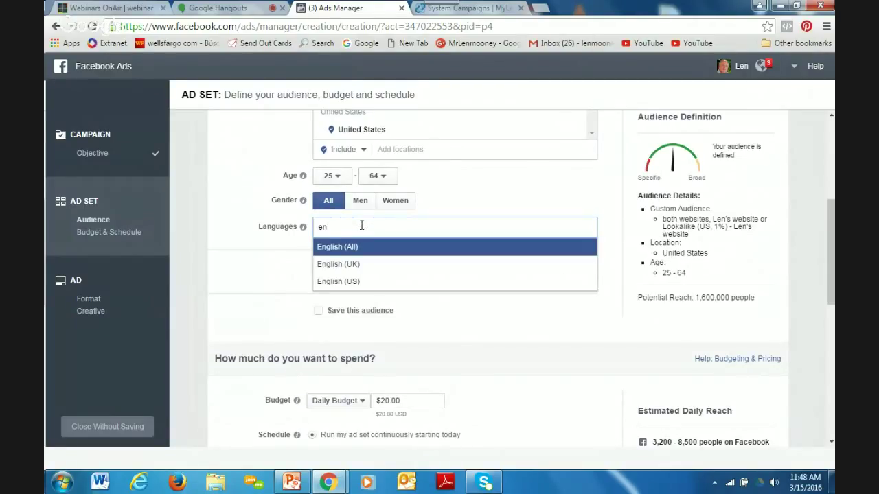
pyautogui.click(330, 250)
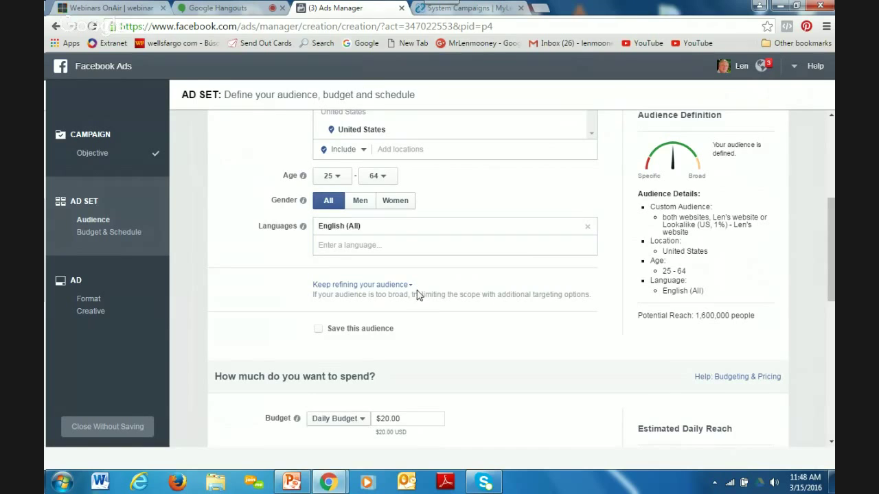
# Keep the ad set on a daily budget and set the amount to $5.00.
pyautogui.scroll(-3, 417, 294)
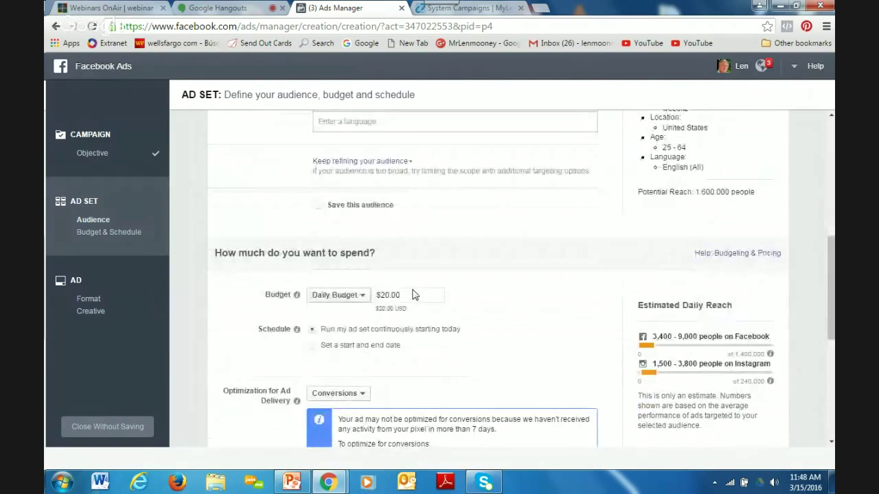
pyautogui.scroll(3, 414, 295)
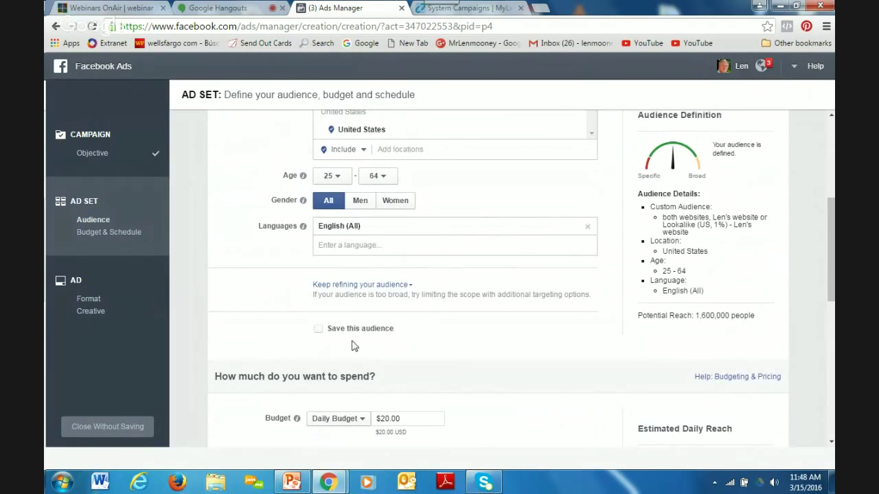
pyautogui.scroll(-2, 384, 383)
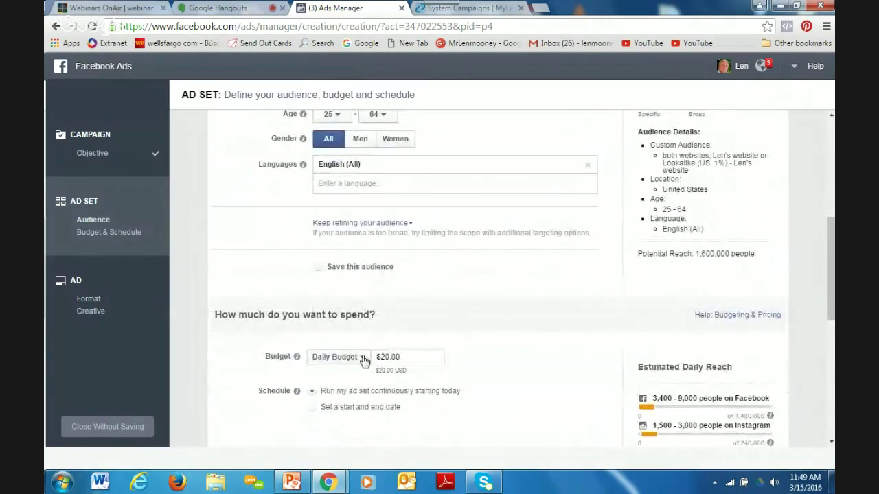
pyautogui.click(362, 358)
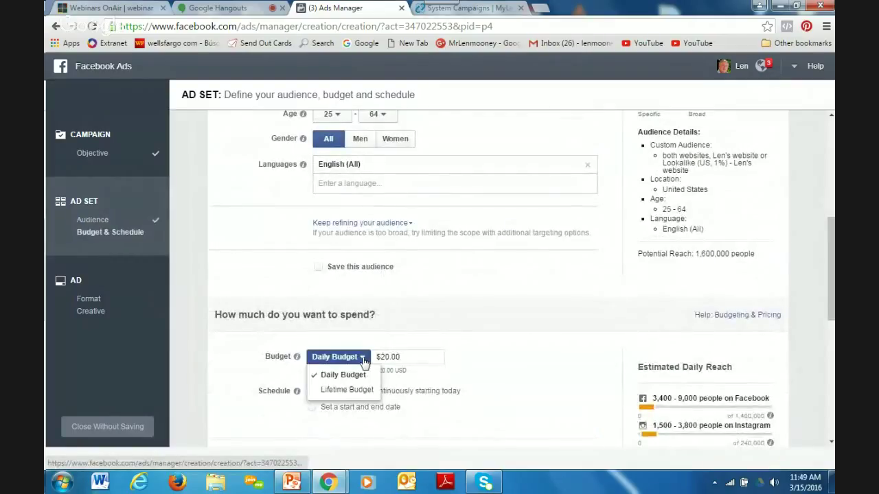
pyautogui.click(400, 356)
pyautogui.moveTo(401, 357); pyautogui.dragTo(377, 356)
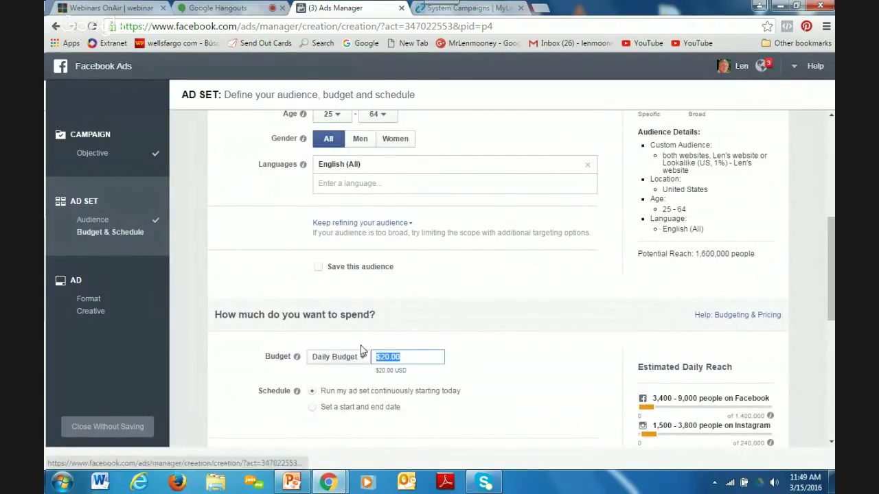
pyautogui.write('5')
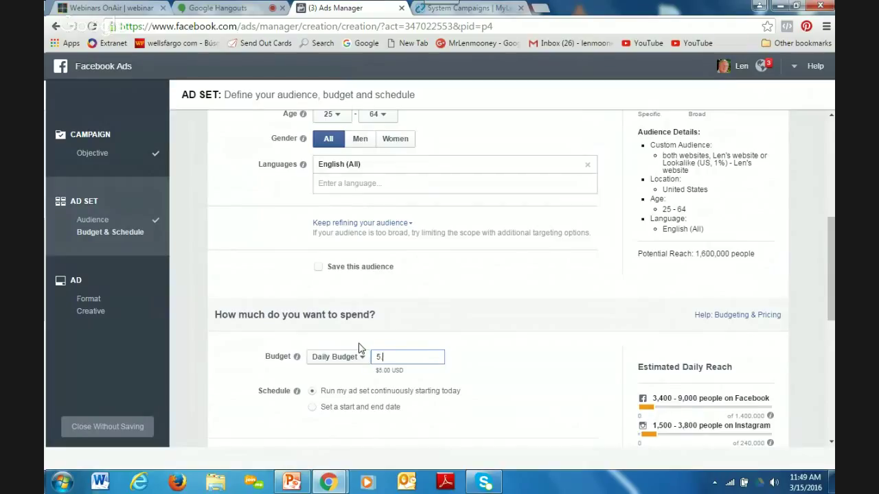
pyautogui.tripleClick(465, 344)
pyautogui.click(436, 295)
# Refine the audience with detailed targeting by including the suggested interests Home Based Business and Multi Level Marketing (MLM).
pyautogui.scroll(2, 443, 282)
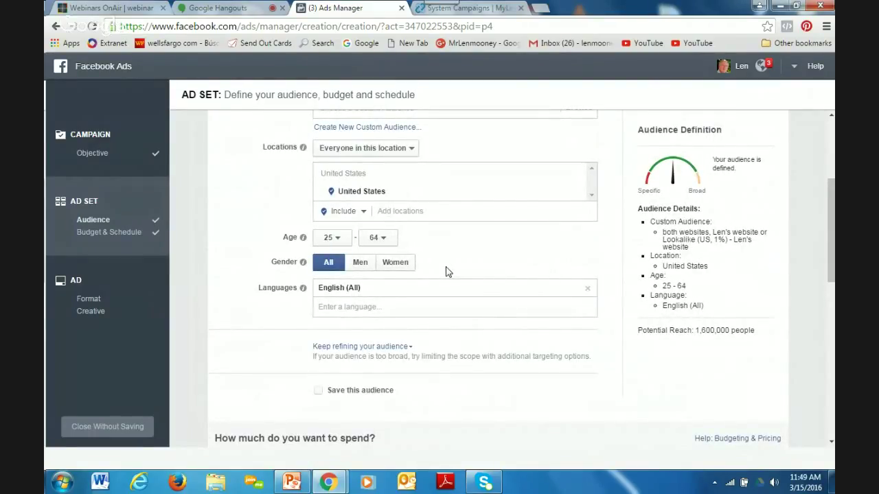
pyautogui.scroll(-2, 436, 294)
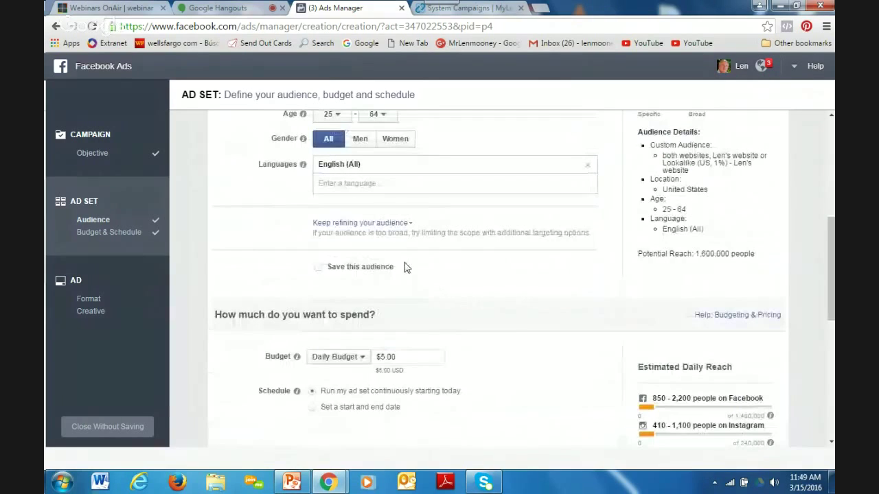
pyautogui.click(408, 225)
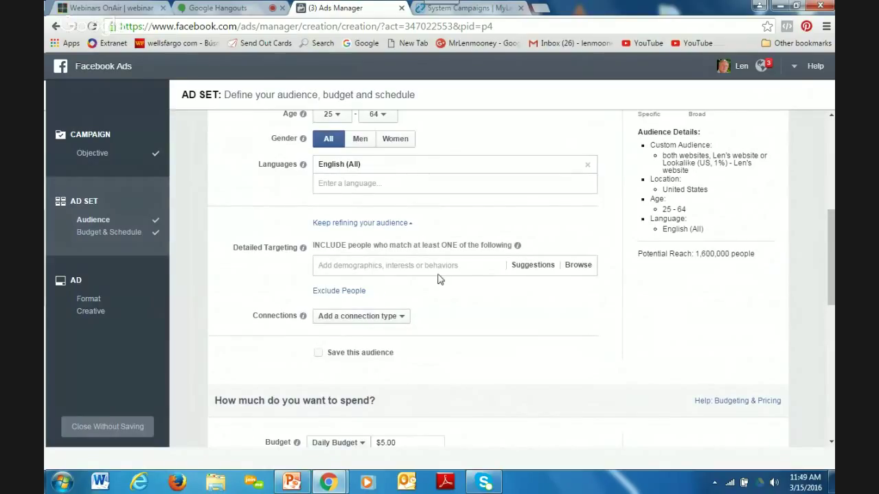
pyautogui.click(394, 265)
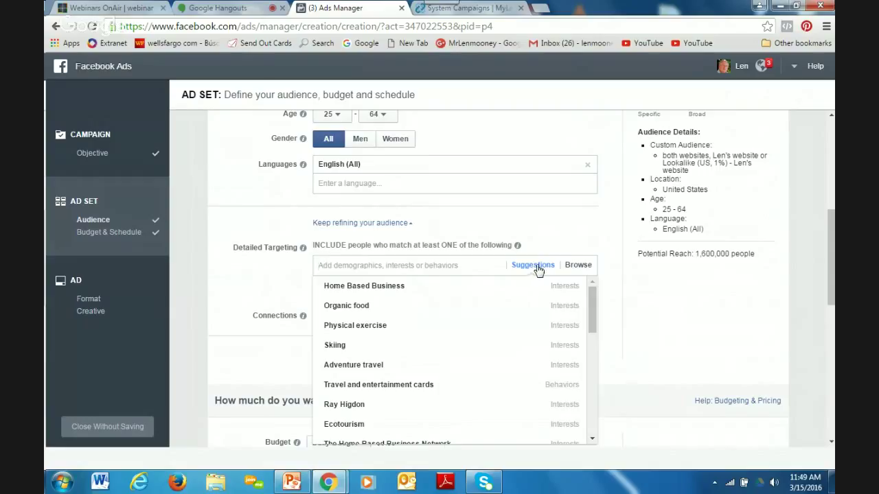
pyautogui.moveTo(384, 288)
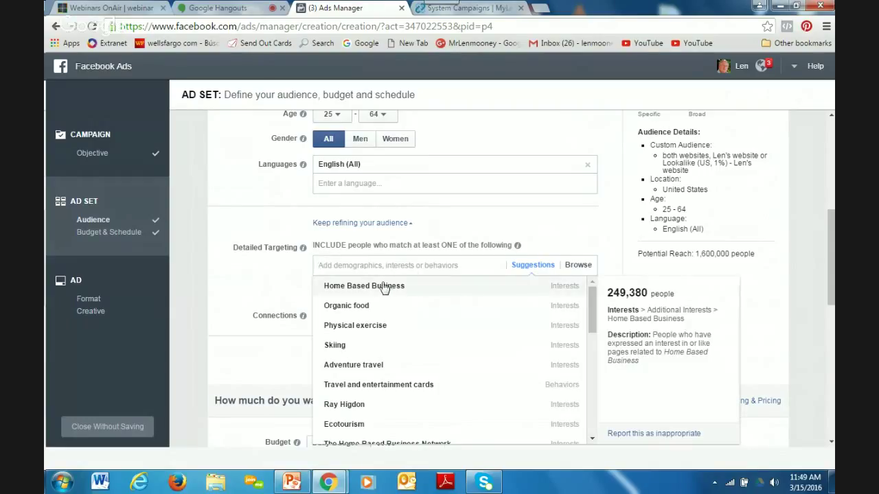
pyautogui.click(388, 286)
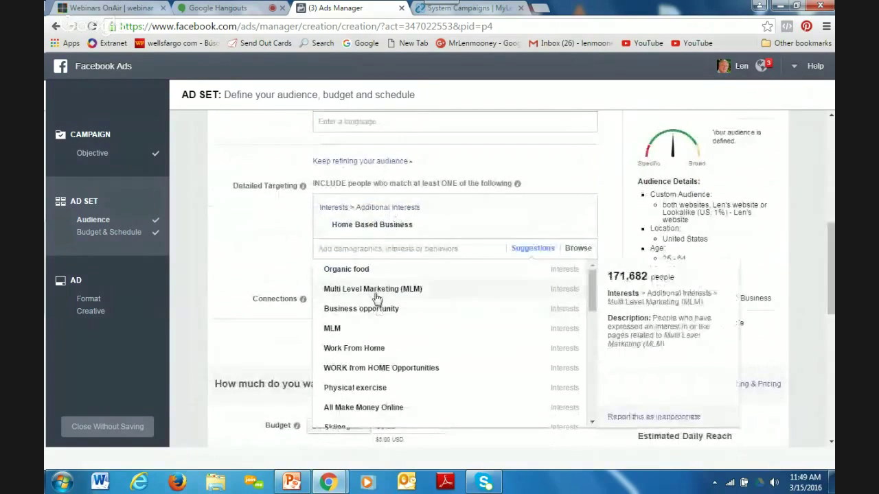
pyautogui.click(379, 293)
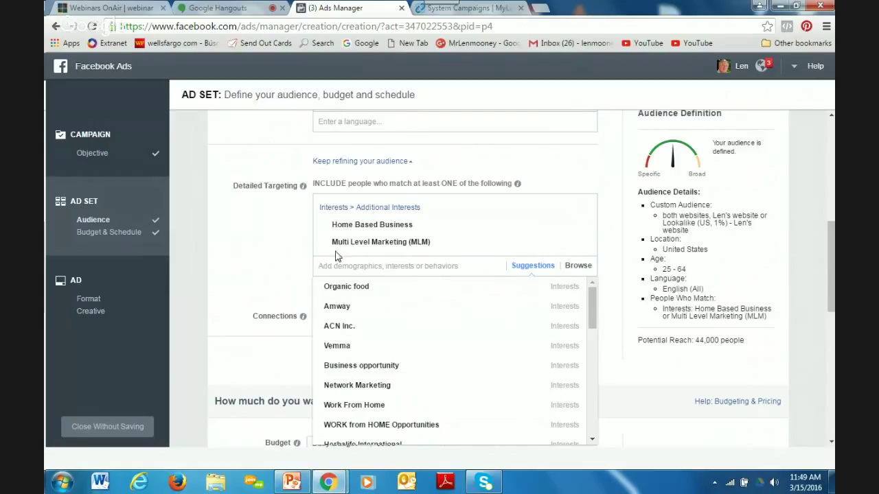
pyautogui.click(285, 252)
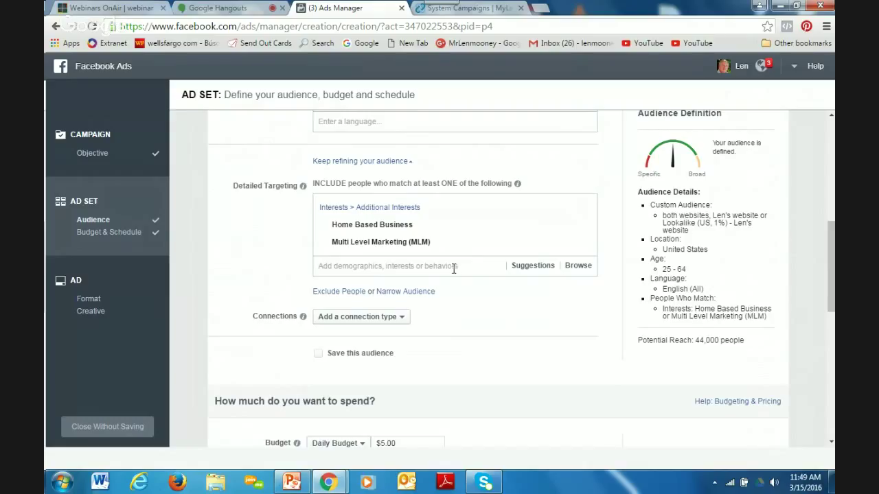
# Review the ad set's schedule, optimization, bidding and delivery settings, and continue to the ad creative.
pyautogui.scroll(-1, 465, 286)
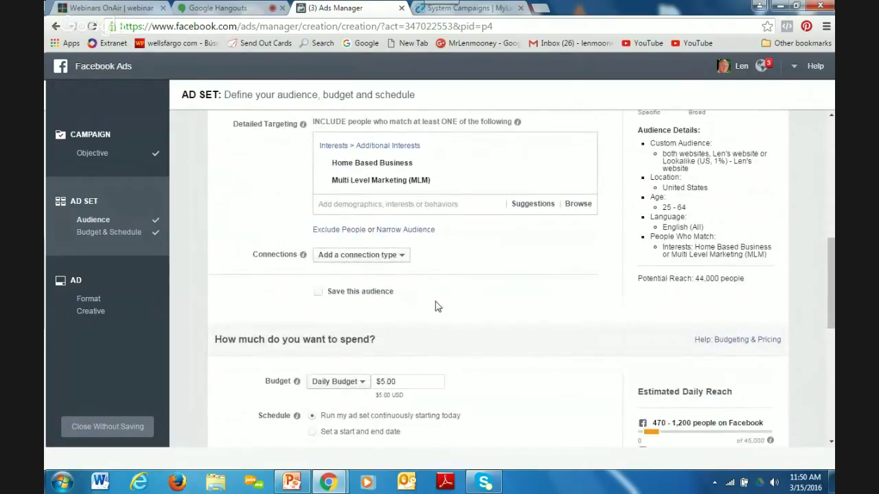
pyautogui.scroll(-3, 443, 307)
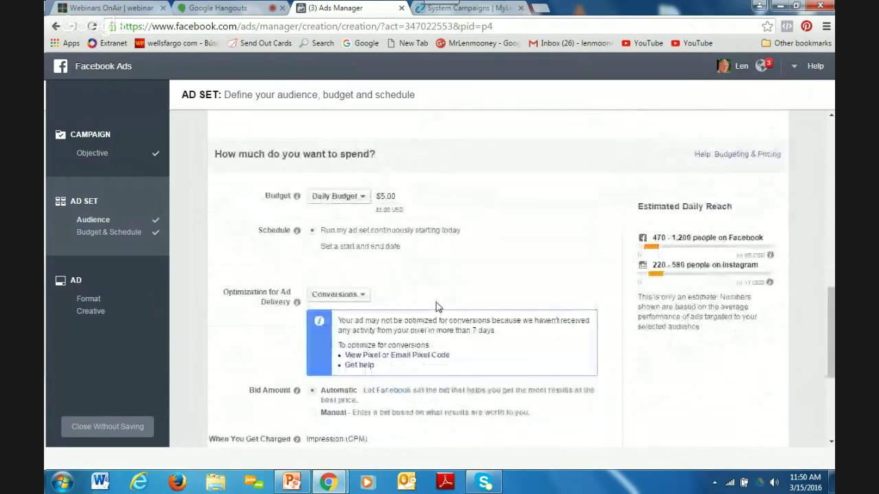
pyautogui.scroll(-2, 435, 306)
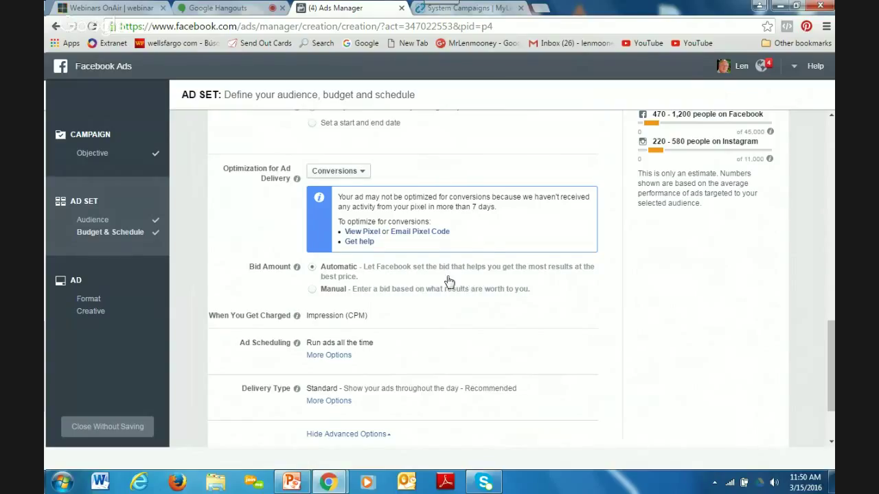
pyautogui.scroll(-1, 447, 283)
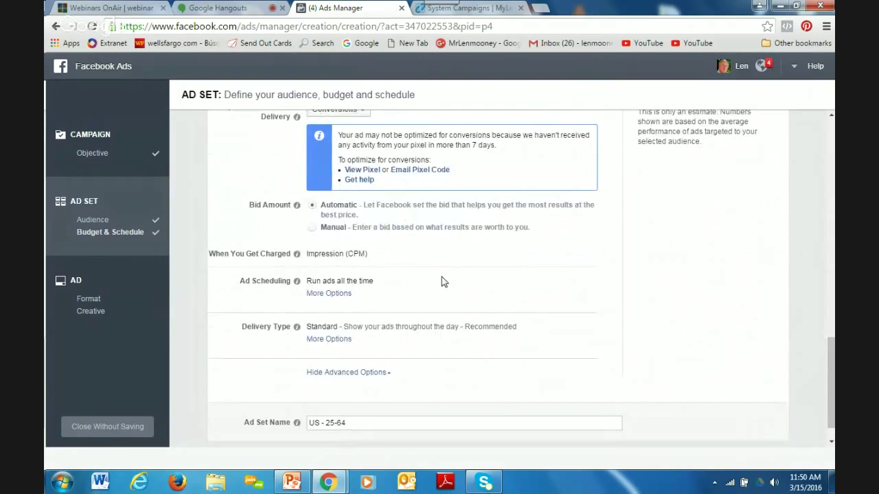
pyautogui.scroll(-2, 443, 281)
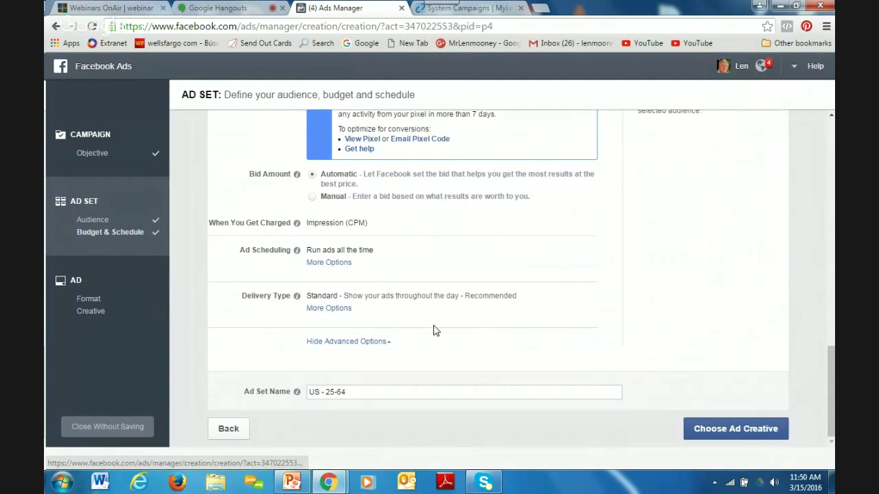
pyautogui.scroll(6, 440, 323)
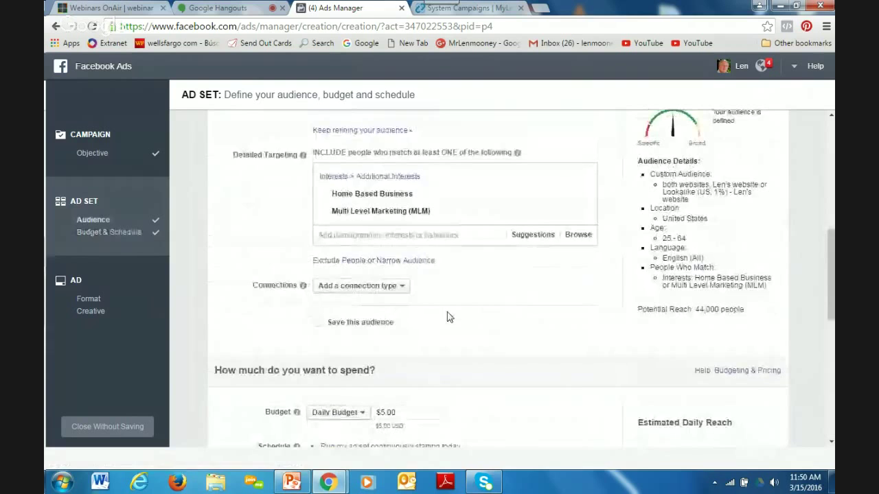
pyautogui.scroll(-10, 447, 317)
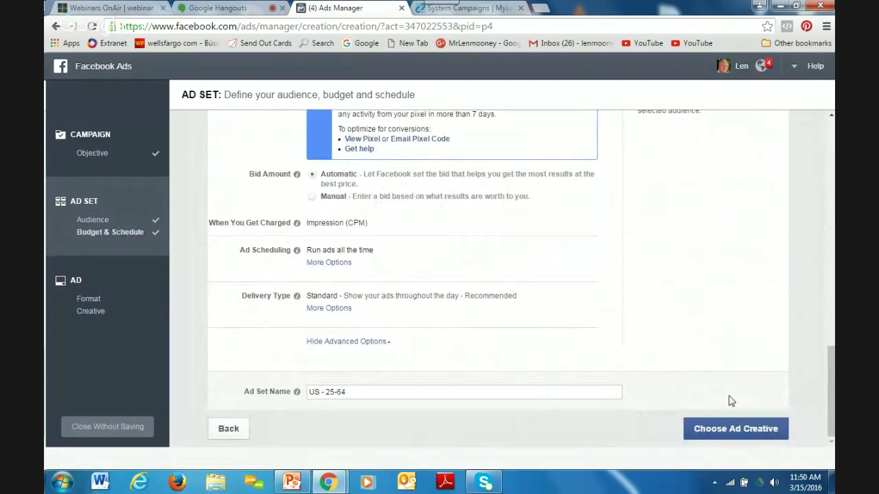
pyautogui.click(736, 431)
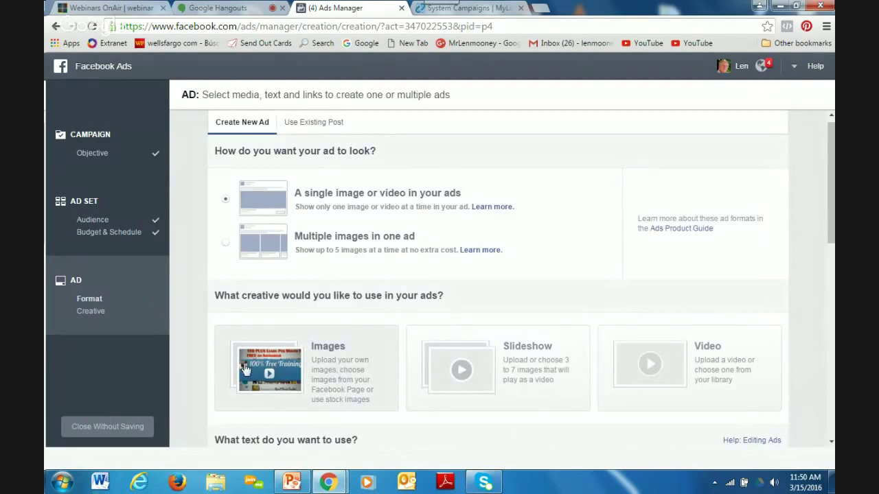
# Choose images as the creative for the single-image ad and check the capture page image against the image requirements.
pyautogui.click(267, 367)
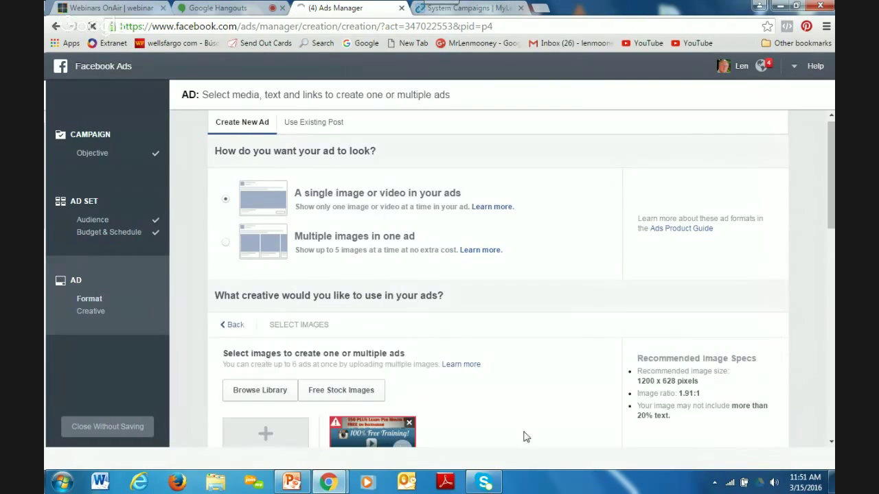
pyautogui.scroll(-1, 543, 400)
pyautogui.scroll(-1, 544, 393)
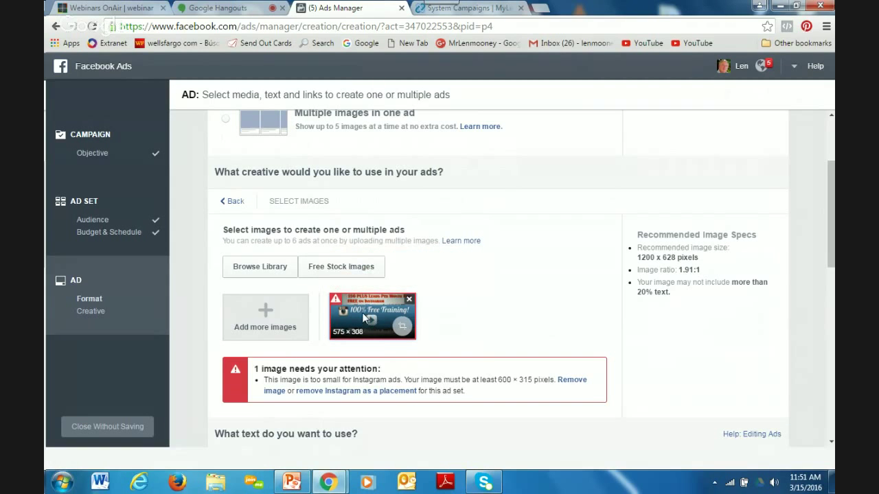
pyautogui.scroll(-2, 451, 337)
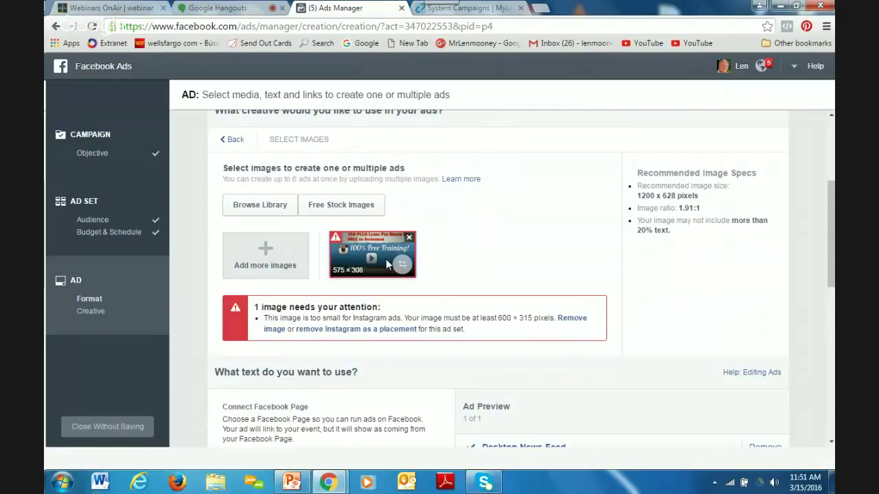
# Connect the ad to the account owner's personally named Facebook Page.
pyautogui.scroll(-3, 384, 271)
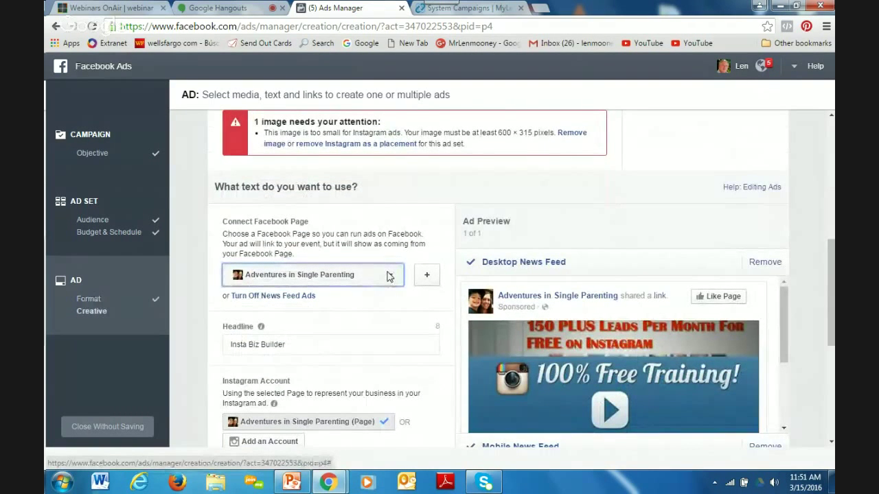
pyautogui.click(389, 276)
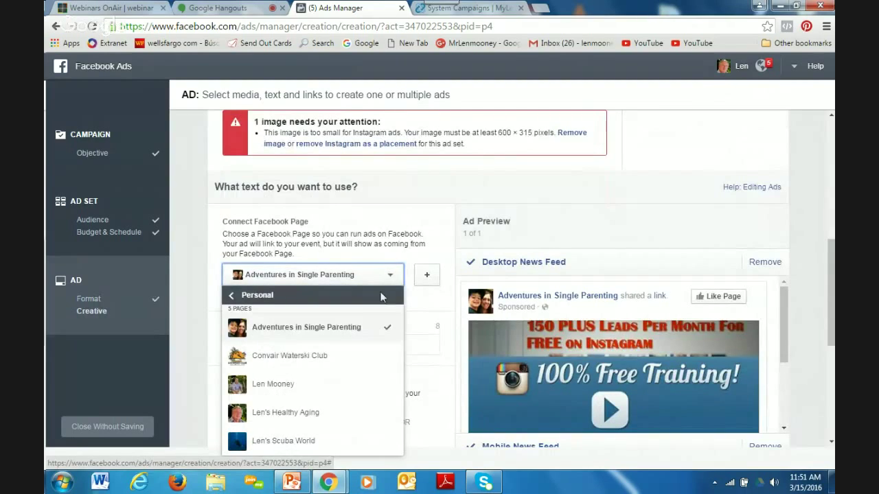
pyautogui.click(283, 384)
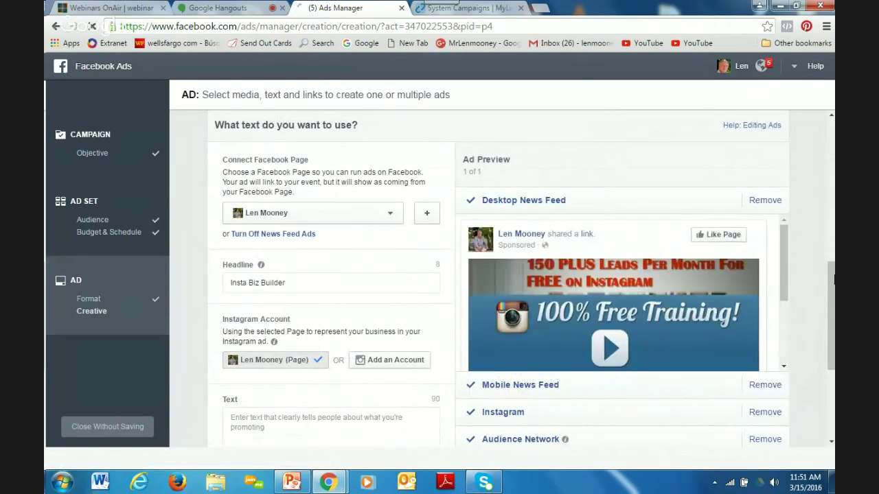
# Begin replacing the ad's prefilled headline with new text starting with "G".
pyautogui.moveTo(788, 266); pyautogui.dragTo(797, 221)
pyautogui.moveTo(291, 286); pyautogui.dragTo(223, 283)
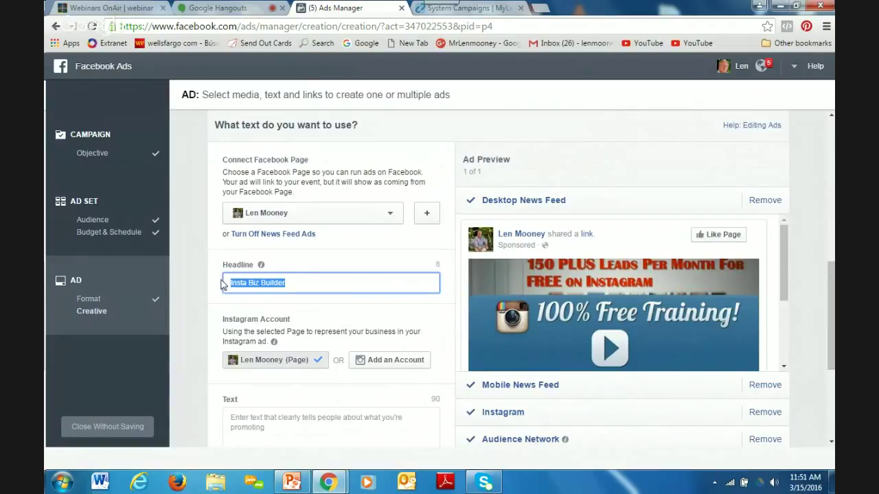
pyautogui.write('G')
# Switch to the MLSP System Campaigns page and preview the "Instagram Training - Get Leads with Instagram" capture page for its wording.
pyautogui.click(489, 10)
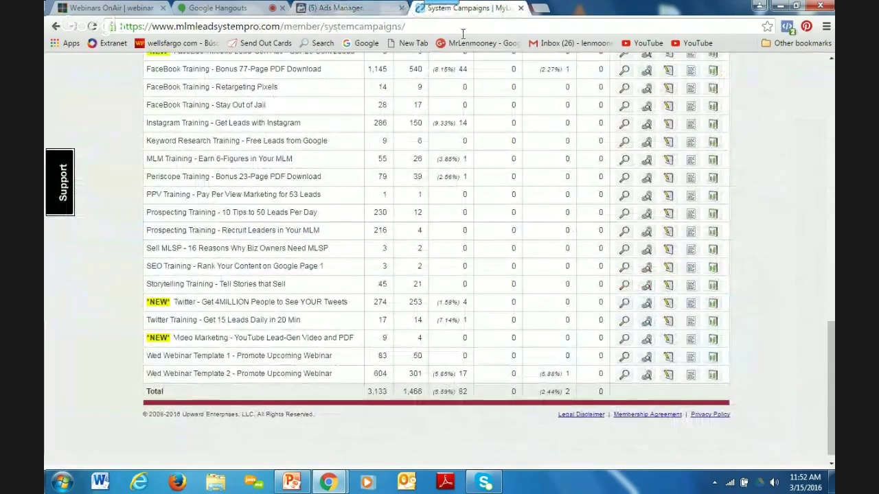
pyautogui.moveTo(647, 126); pyautogui.dragTo(624, 125)
pyautogui.click(625, 125)
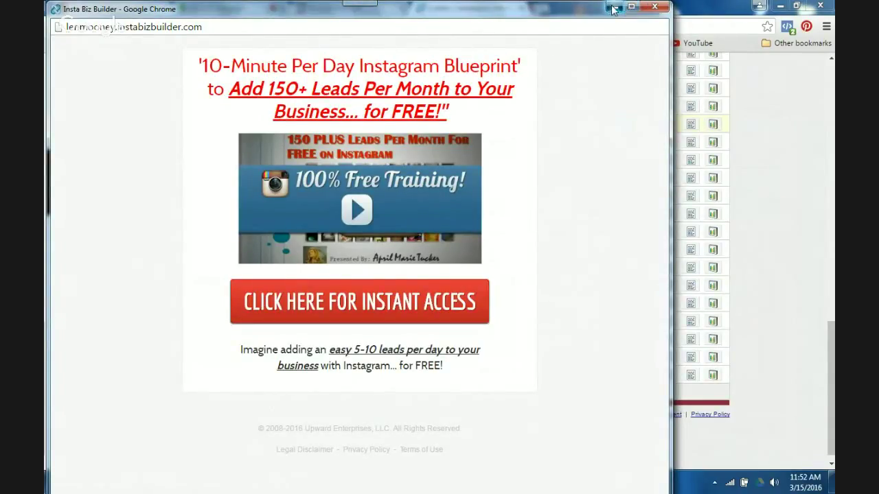
# Close the capture page preview, return to Ads Manager and set the ad's headline to "Add 150+ leads per month".
pyautogui.click(614, 8)
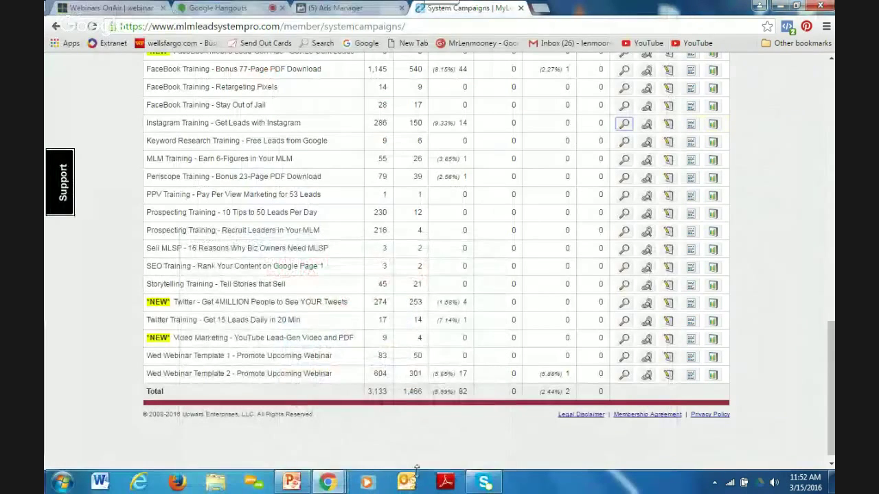
pyautogui.click(353, 9)
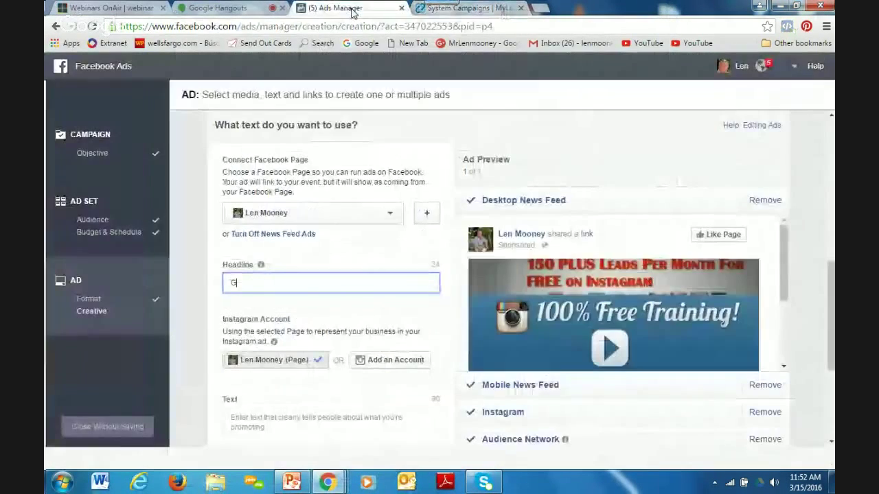
pyautogui.press('BackSpace')
pyautogui.write('Add 15')
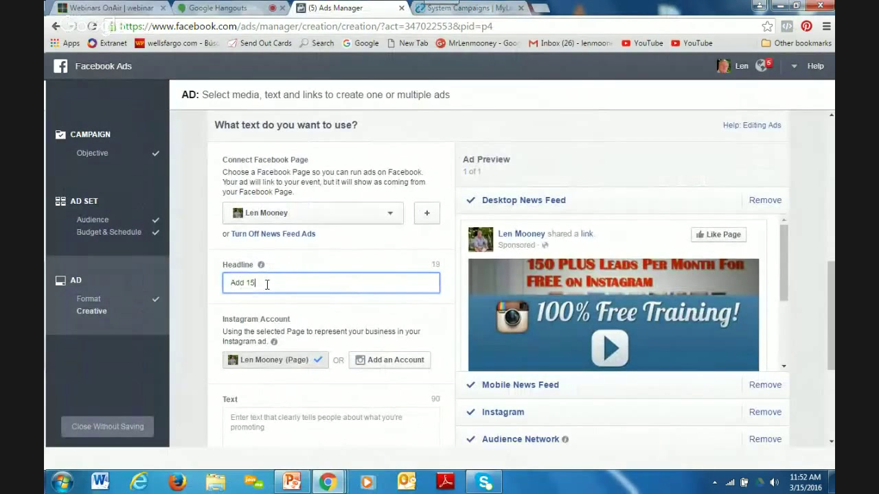
pyautogui.write('0+ Paads per monthe')
pyautogui.moveTo(784, 257); pyautogui.dragTo(775, 234)
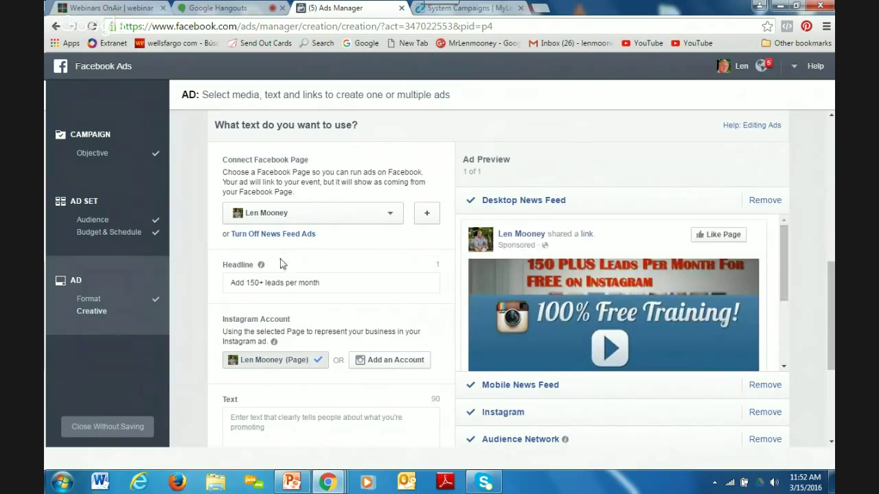
# Return to the MLSP System Campaigns page and preview the Instagram Training capture page for wording to use in the ad text.
pyautogui.scroll(-2, 309, 267)
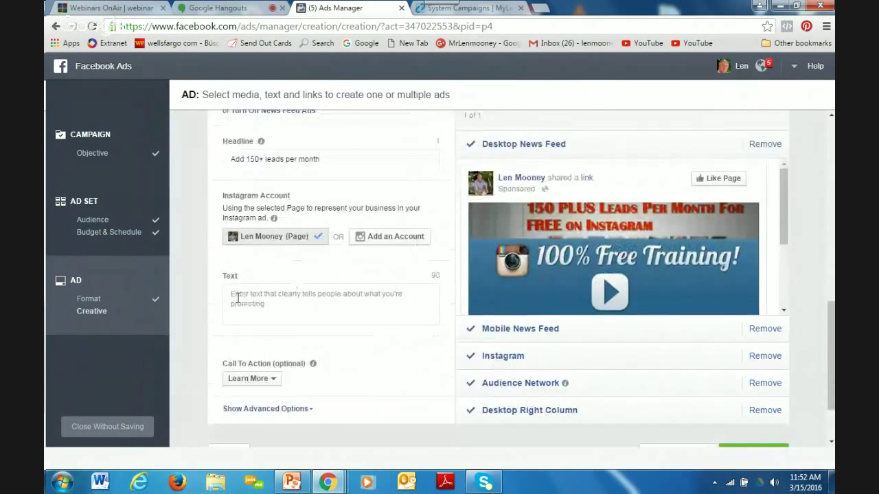
pyautogui.click(231, 294)
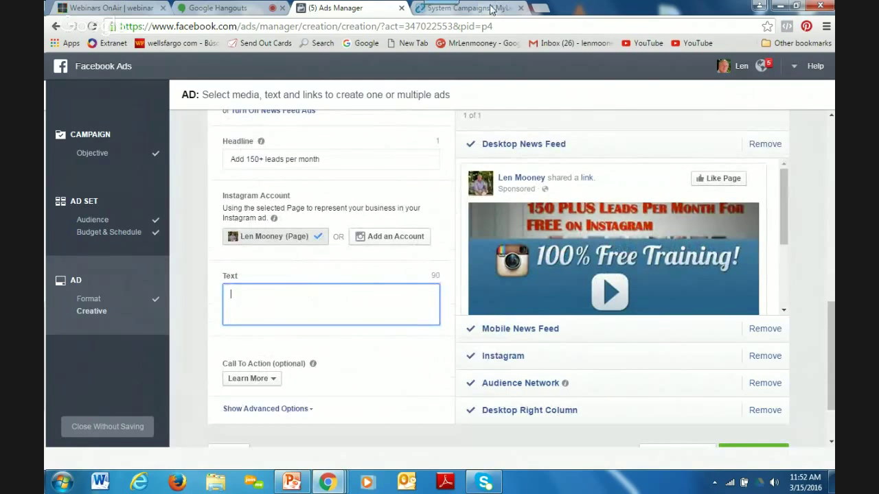
pyautogui.click(467, 8)
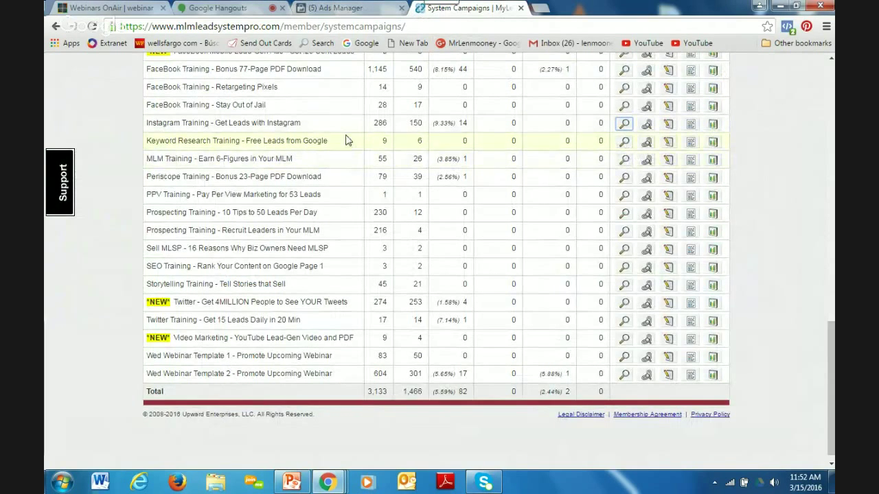
pyautogui.click(622, 123)
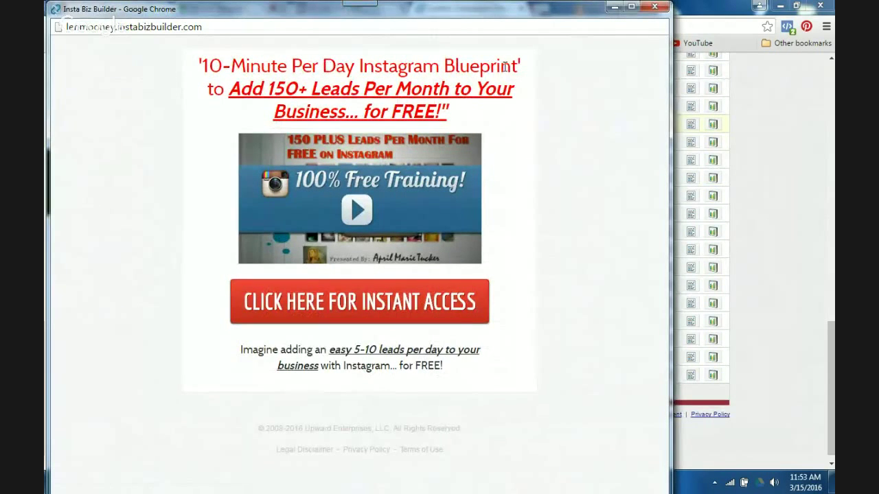
pyautogui.click(613, 8)
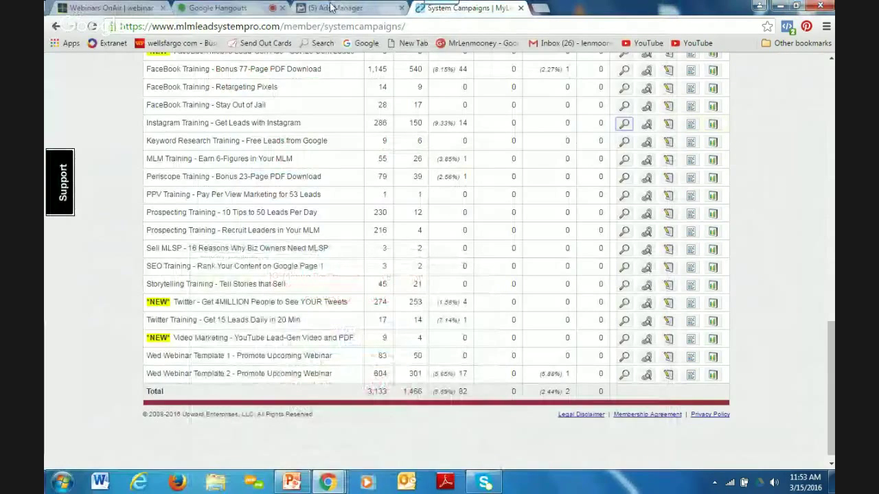
# Switch back to Ads Manager and enter "10 minnute per day Instagram Blueprint" as the ad text.
pyautogui.click(330, 8)
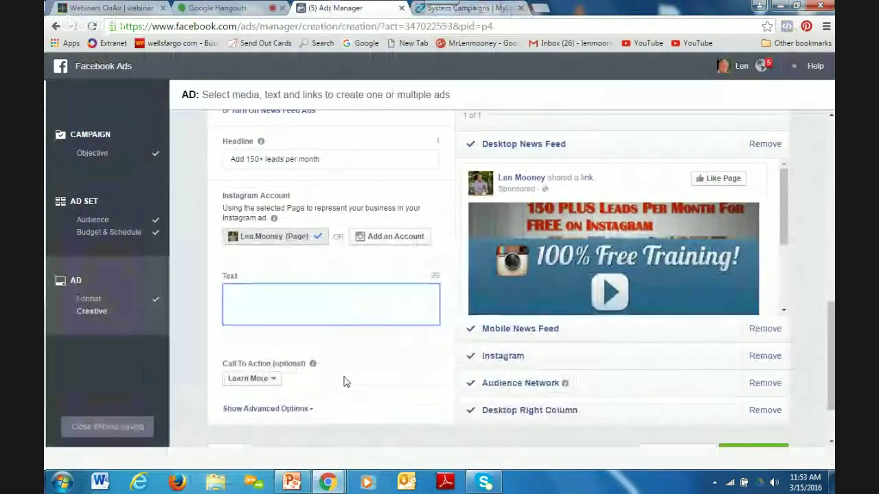
pyautogui.write('minnute per day Instagram BLueprint')
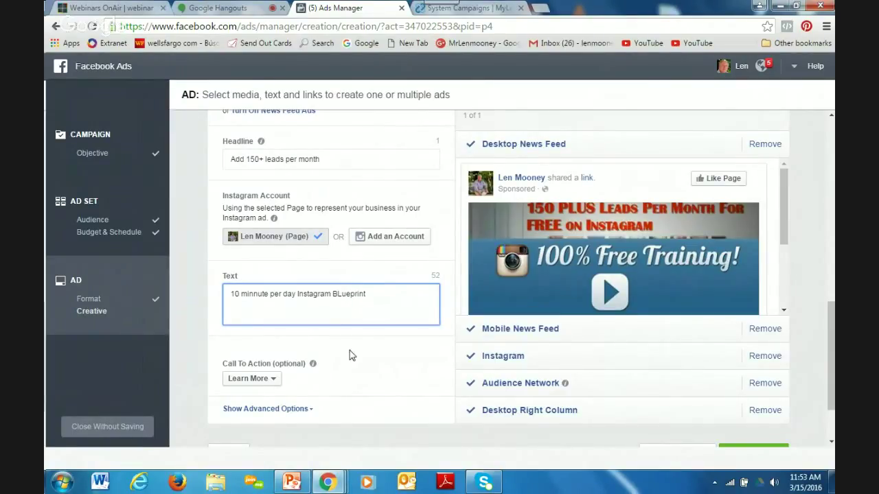
pyautogui.click(340, 294)
pyautogui.press('BackSpace')
pyautogui.write('l')
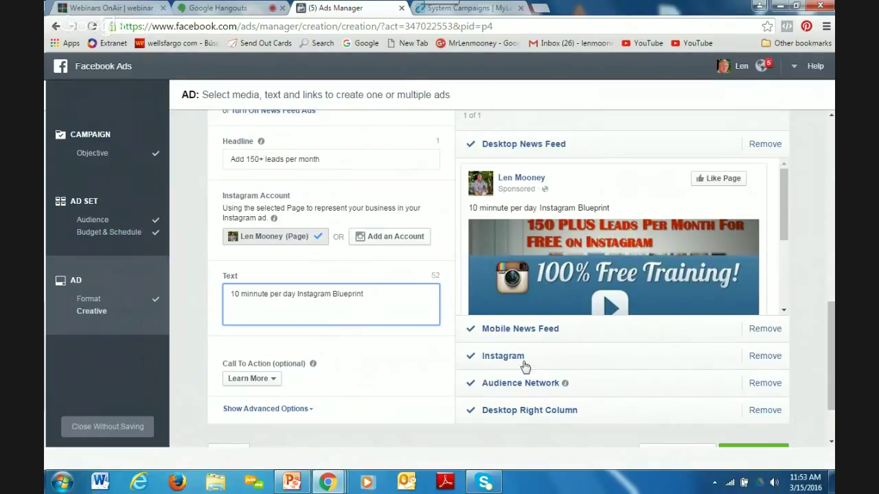
# Remove the Instagram placement from the ad.
pyautogui.click(767, 356)
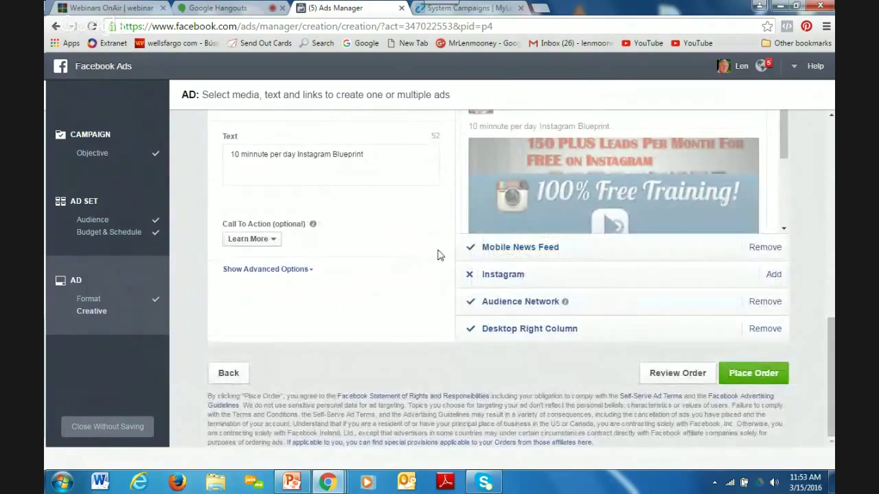
pyautogui.scroll(1, 416, 257)
pyautogui.scroll(4, 416, 258)
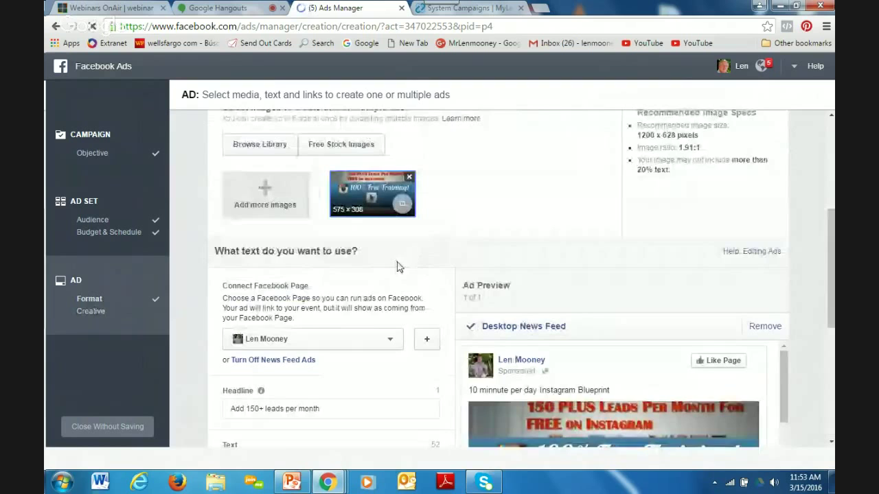
pyautogui.scroll(-1, 367, 318)
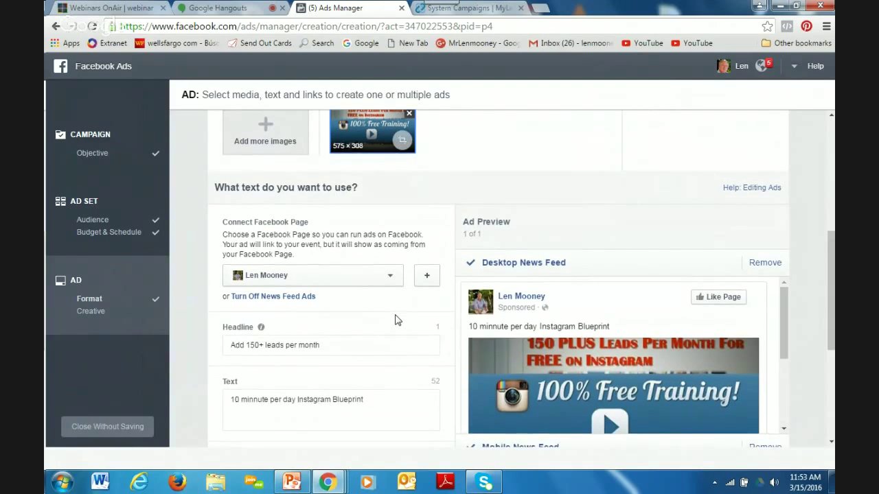
pyautogui.scroll(-1, 397, 320)
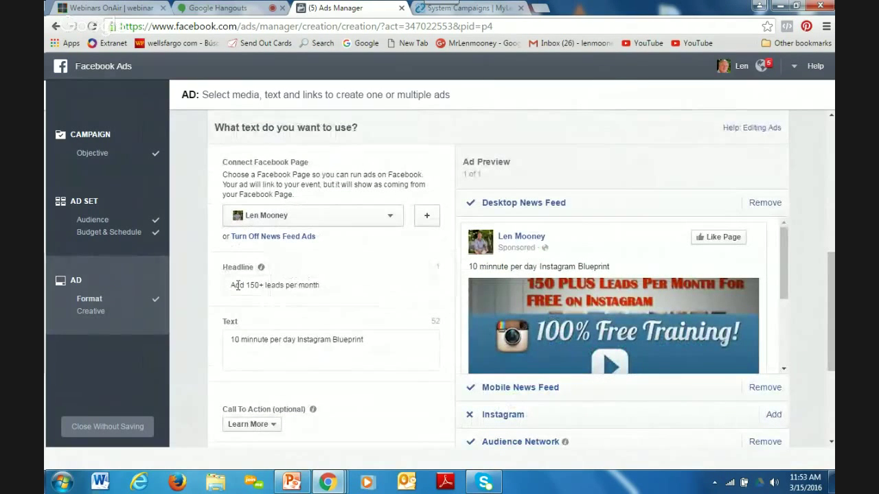
# Extend the ad text with "to add 150+ leads to your business" and check it in the Desktop News Feed preview.
pyautogui.click(324, 284)
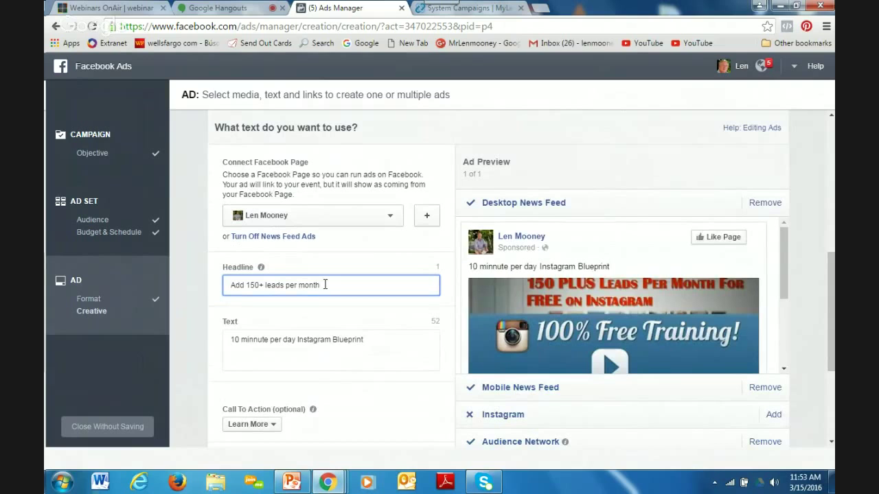
pyautogui.scroll(-1, 341, 326)
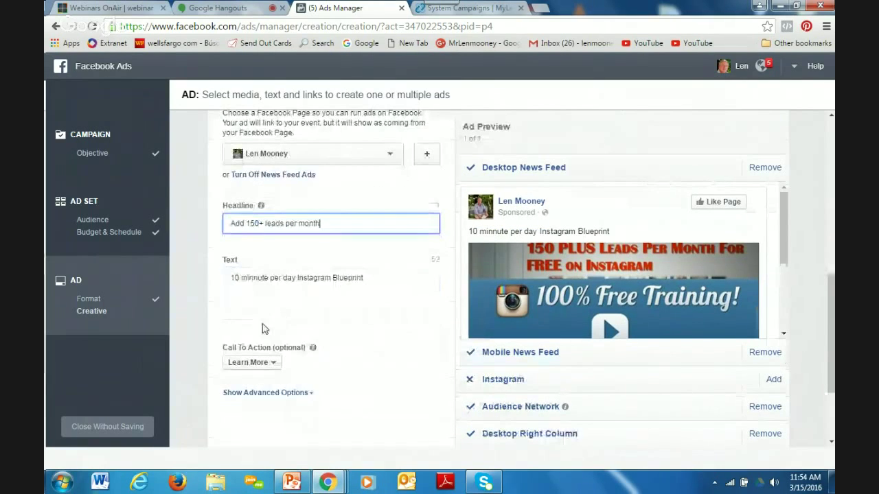
pyautogui.click(368, 276)
pyautogui.write('to add 1')
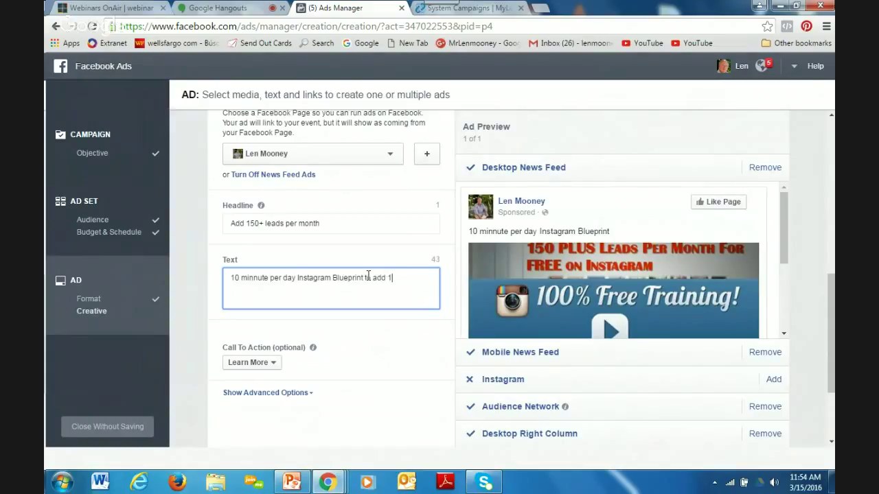
pyautogui.write('50+ leads to your business')
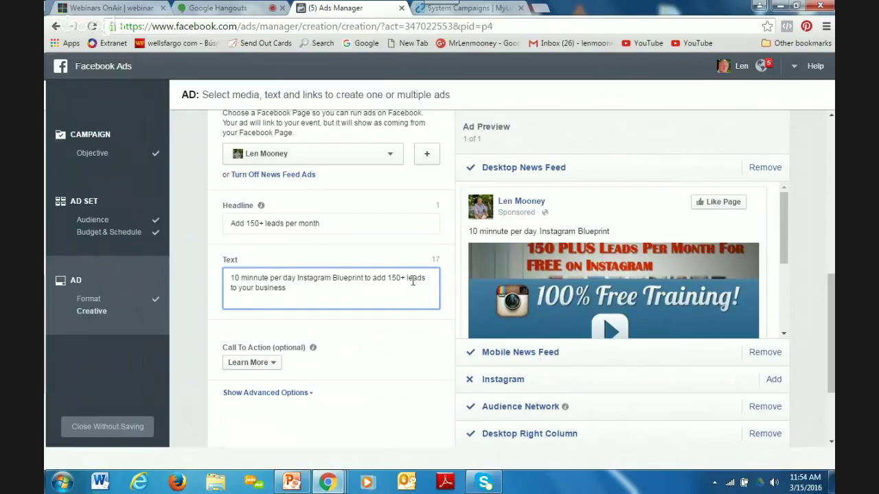
pyautogui.click(780, 232)
pyautogui.scroll(-3, 780, 241)
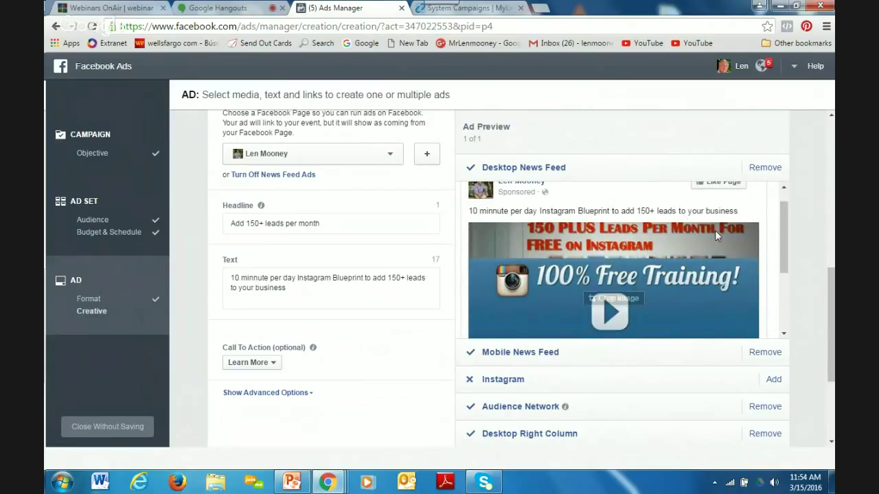
# Set the ad's call to action to Download.
pyautogui.scroll(-1, 364, 318)
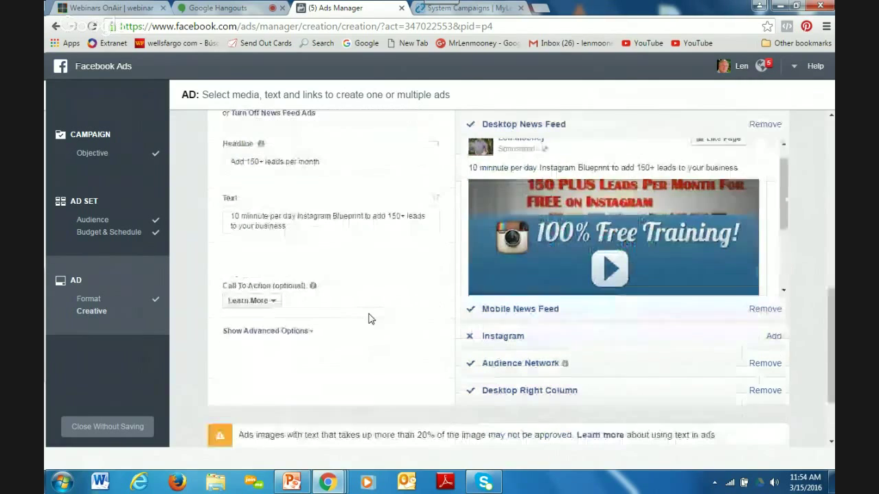
pyautogui.click(275, 303)
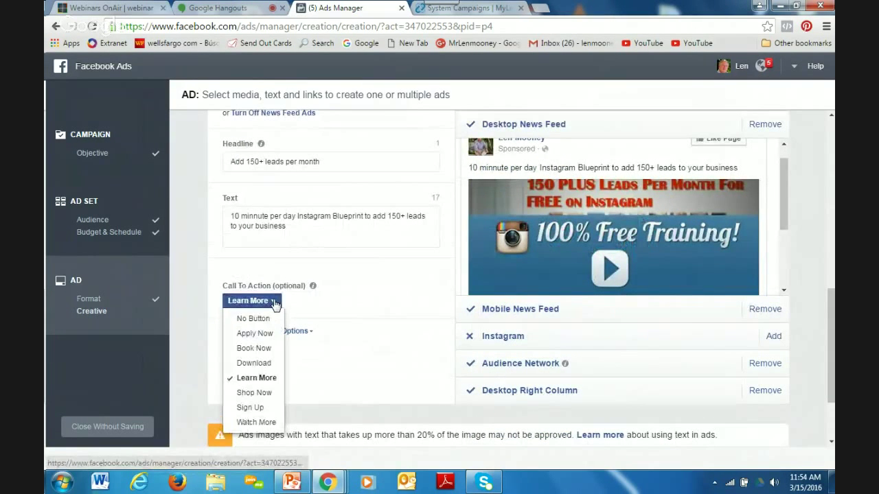
pyautogui.click(254, 363)
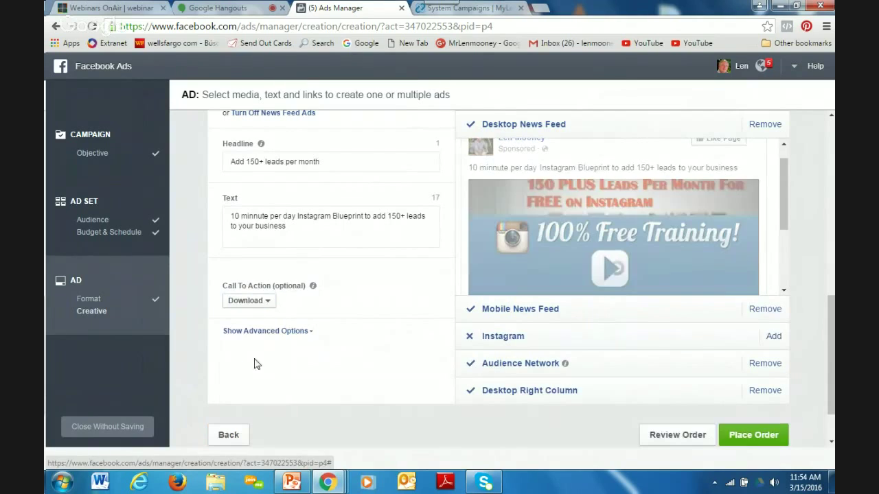
# Show the advanced options and enter "Click here to download your free training" as the News Feed link description.
pyautogui.click(308, 334)
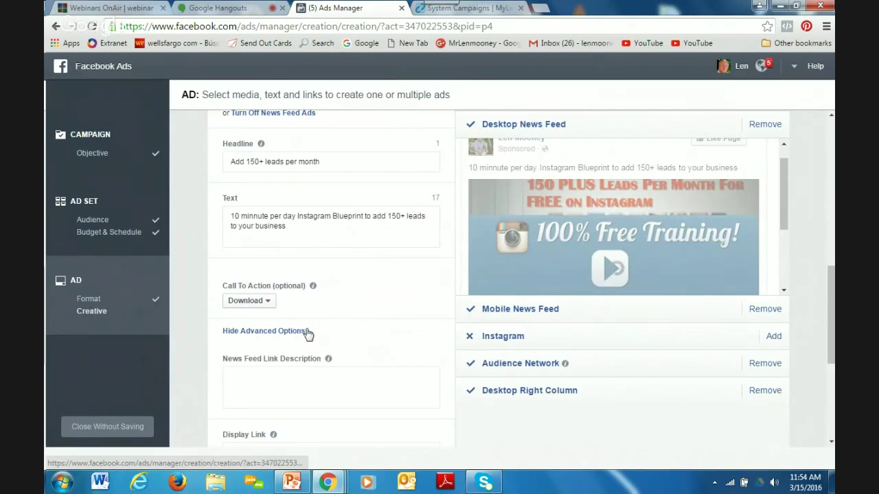
pyautogui.scroll(-2, 365, 361)
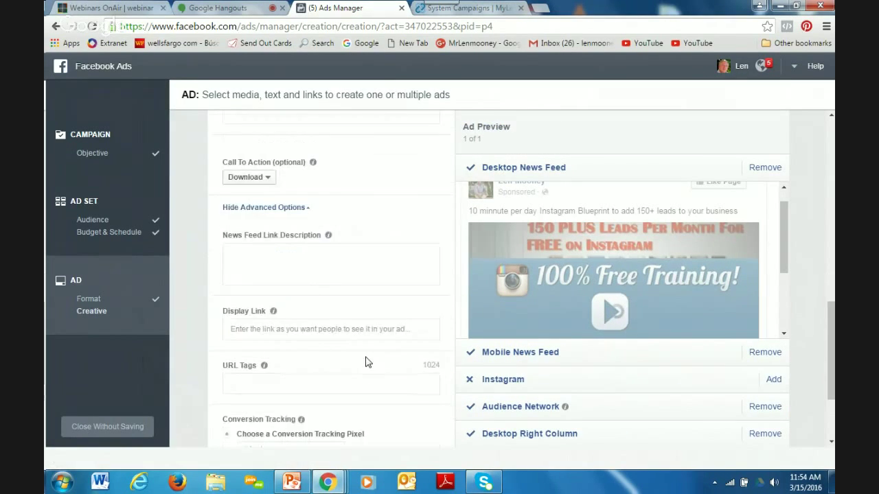
pyautogui.click(247, 250)
pyautogui.write('Click here to')
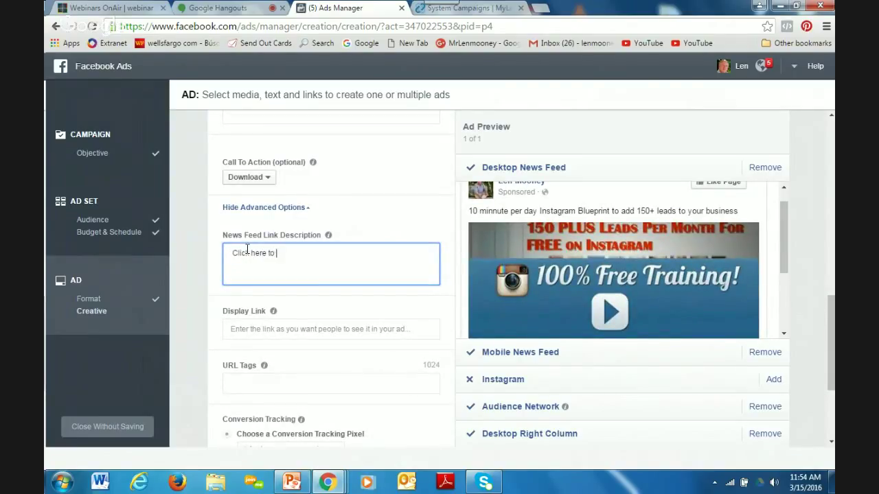
pyautogui.write(' download your free t5raining')
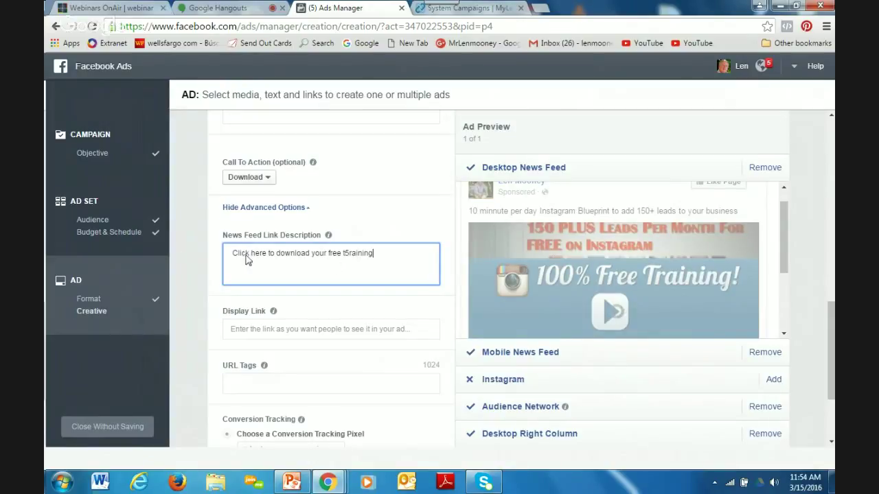
pyautogui.moveTo(342, 253); pyautogui.dragTo(350, 252)
pyautogui.write('t')
# Paste the capture page's web address as the ad's display link.
pyautogui.click(232, 329)
pyautogui.rightClick(243, 328)
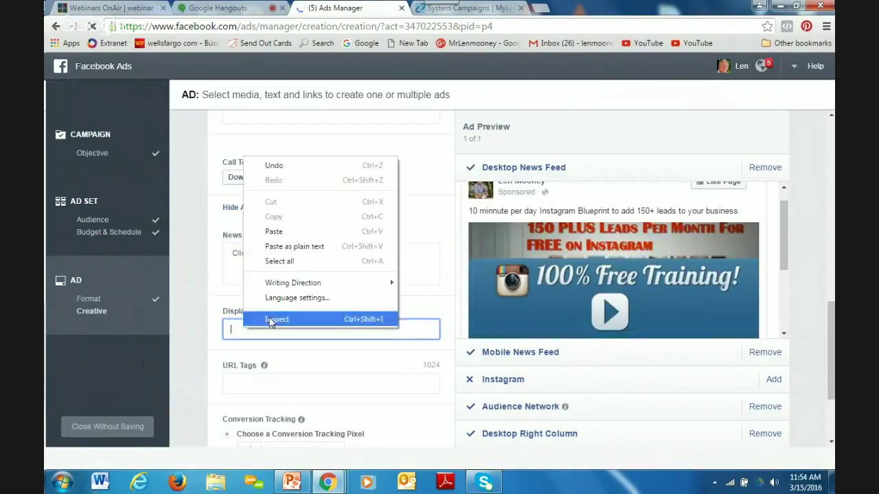
pyautogui.click(289, 233)
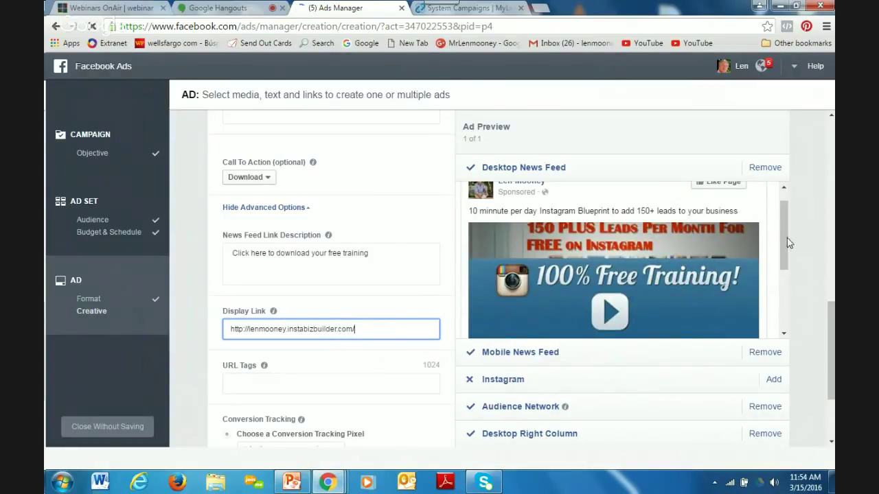
# Review the ad's text and advanced settings against the complete Desktop News Feed preview.
pyautogui.moveTo(789, 243)
pyautogui.mouseDown()
pyautogui.moveTo(778, 311)
pyautogui.moveTo(784, 227)
pyautogui.mouseUp()
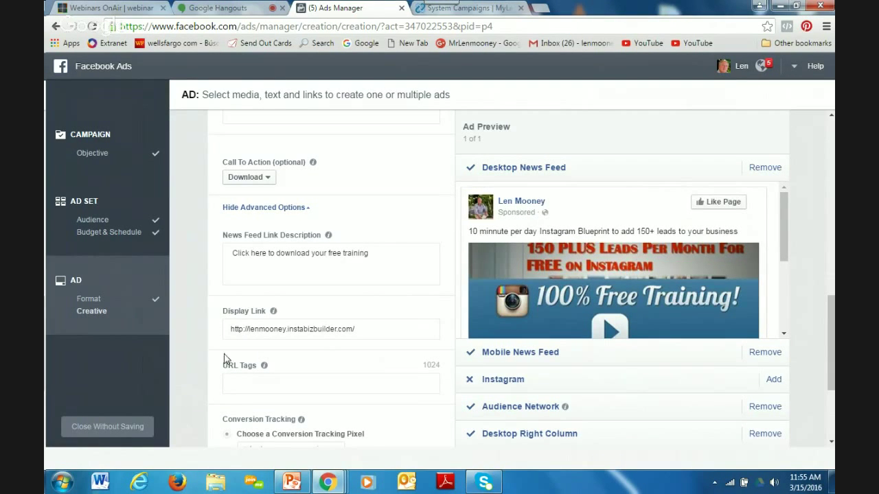
pyautogui.moveTo(328, 235)
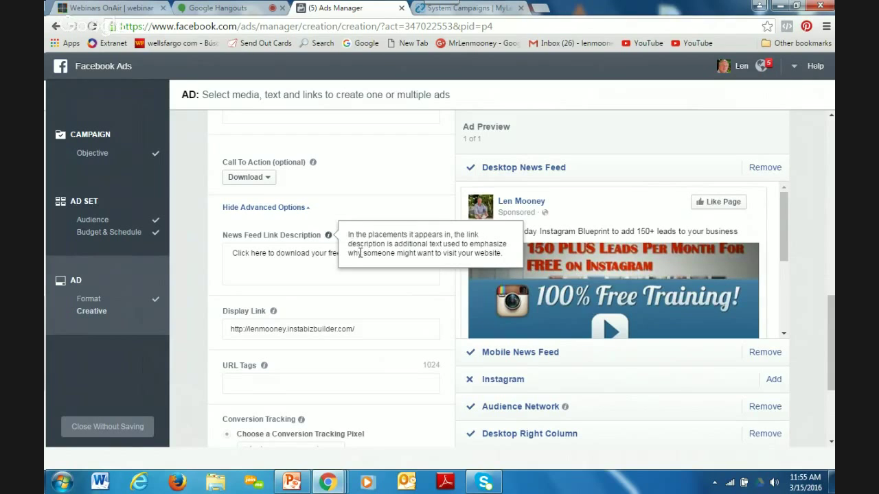
pyautogui.scroll(-1, 360, 255)
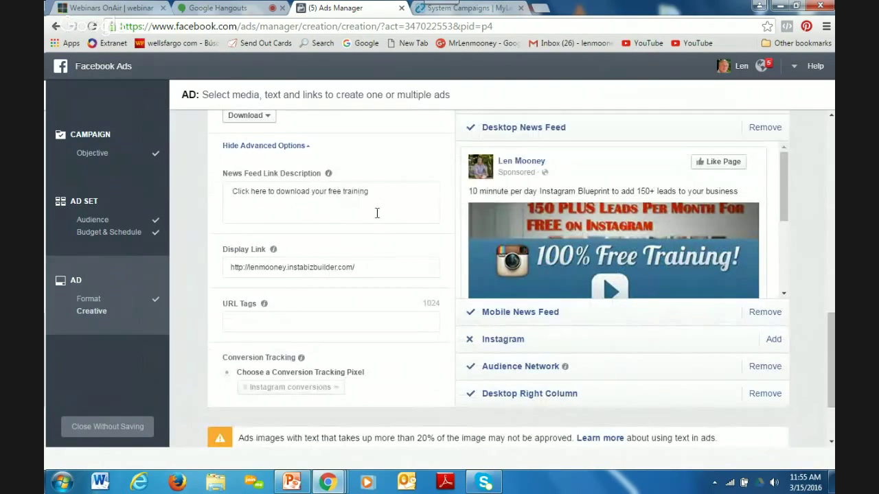
pyautogui.scroll(5, 383, 264)
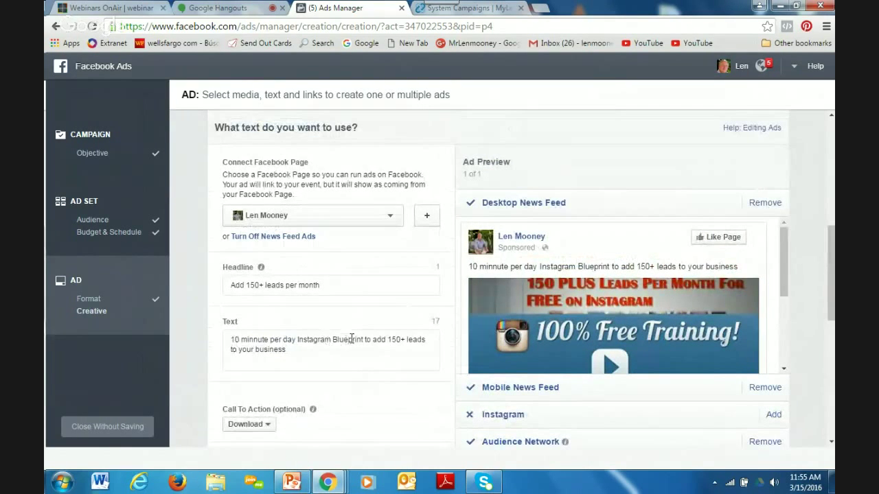
pyautogui.moveTo(596, 304)
pyautogui.scroll(-3, 596, 304)
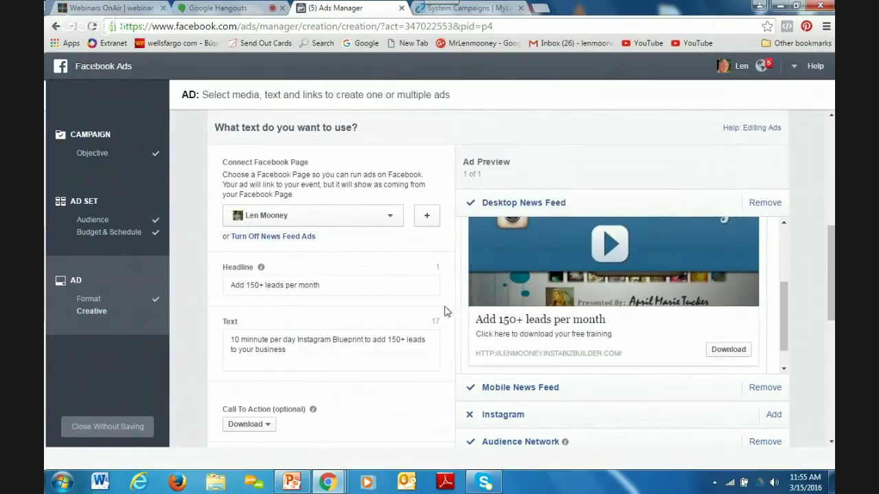
# Review the ad's headline, text, call to action, link description, display link and conversion tracking settings.
pyautogui.scroll(-1, 421, 302)
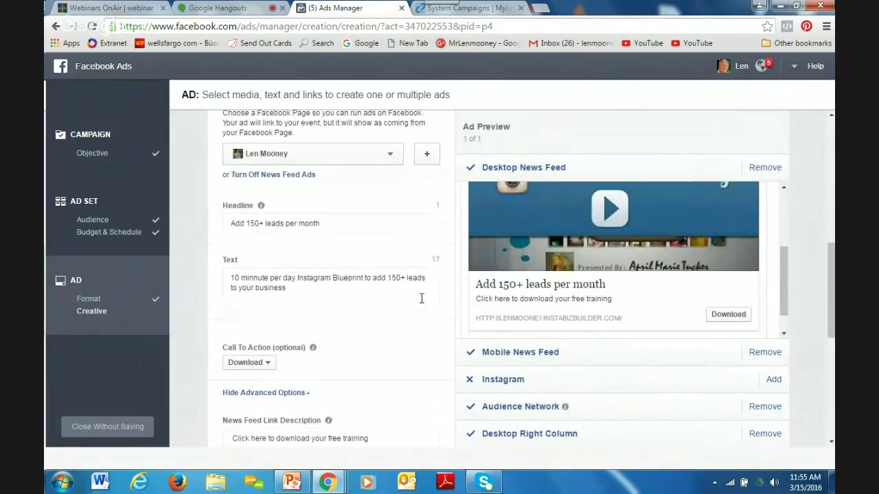
pyautogui.scroll(-1, 424, 301)
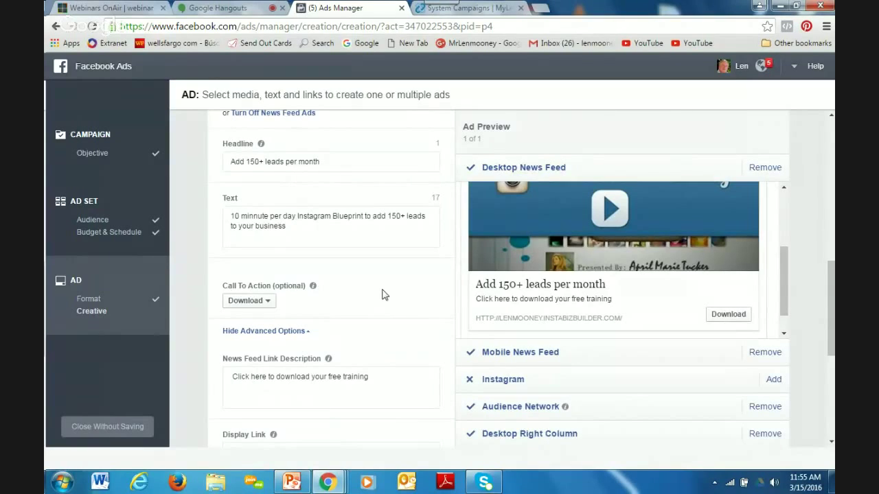
pyautogui.scroll(-1, 383, 296)
pyautogui.scroll(-1, 383, 295)
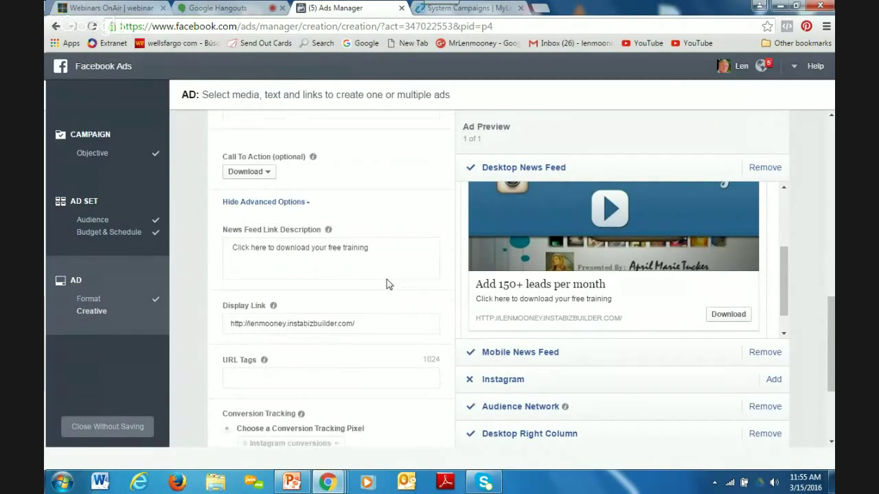
pyautogui.scroll(-1, 388, 285)
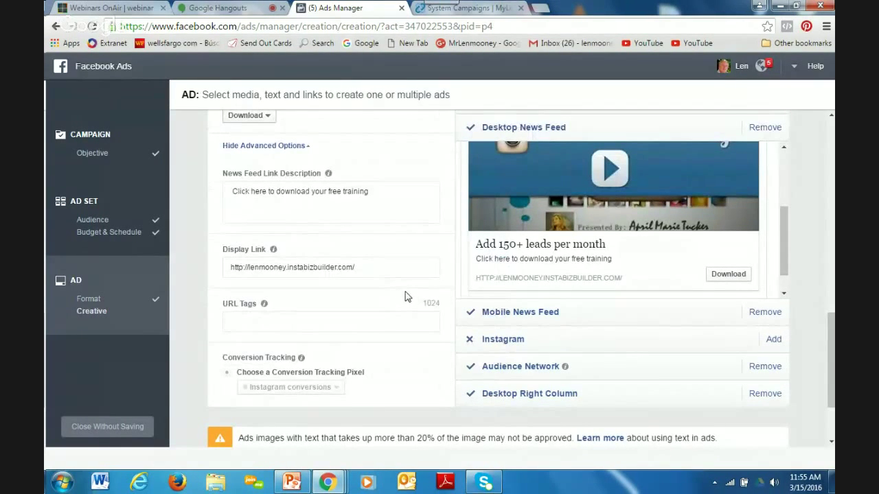
pyautogui.scroll(3, 405, 293)
pyautogui.scroll(1, 412, 292)
pyautogui.scroll(-2, 418, 286)
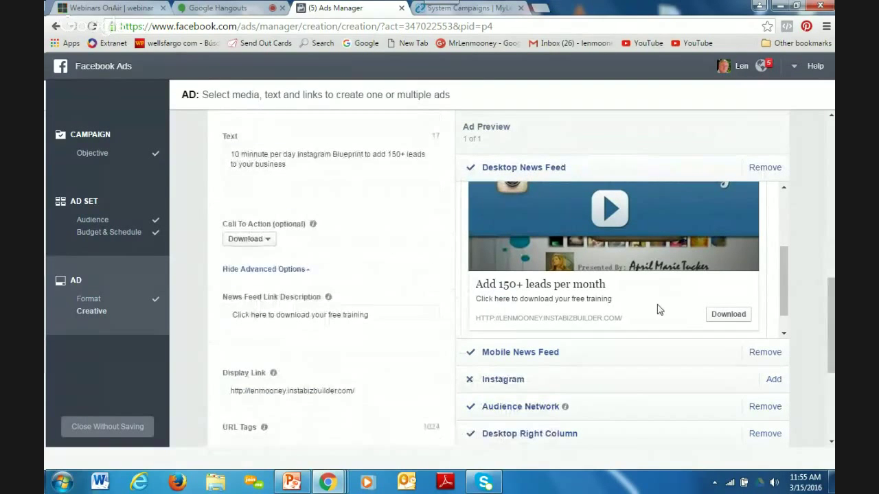
# Examine the Desktop News Feed preview from the page header to the Download button, along with the list of ad placements.
pyautogui.moveTo(783, 280); pyautogui.dragTo(782, 249)
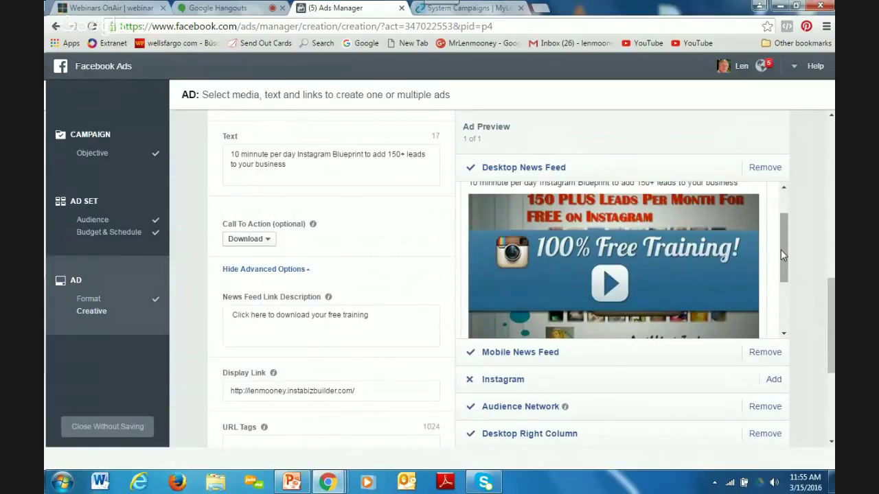
pyautogui.moveTo(592, 287)
pyautogui.moveTo(781, 226)
pyautogui.mouseDown()
pyautogui.moveTo(780, 240)
pyautogui.moveTo(779, 224)
pyautogui.mouseUp()
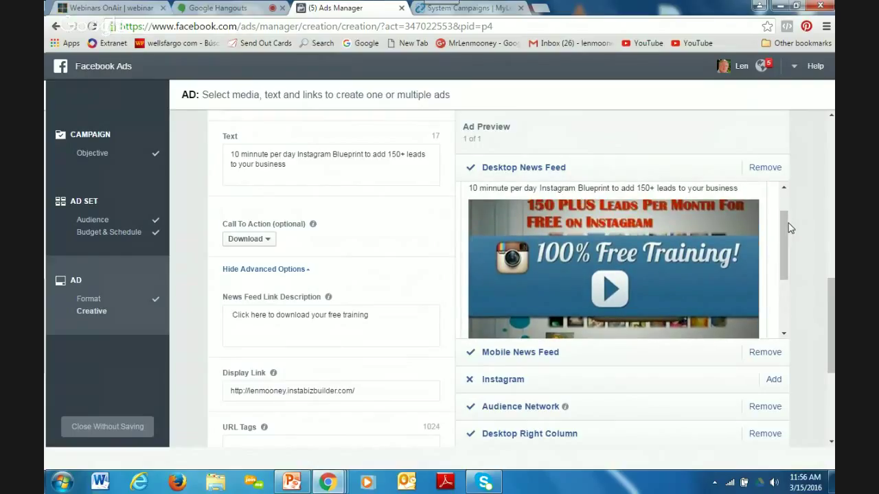
pyautogui.scroll(-1, 786, 218)
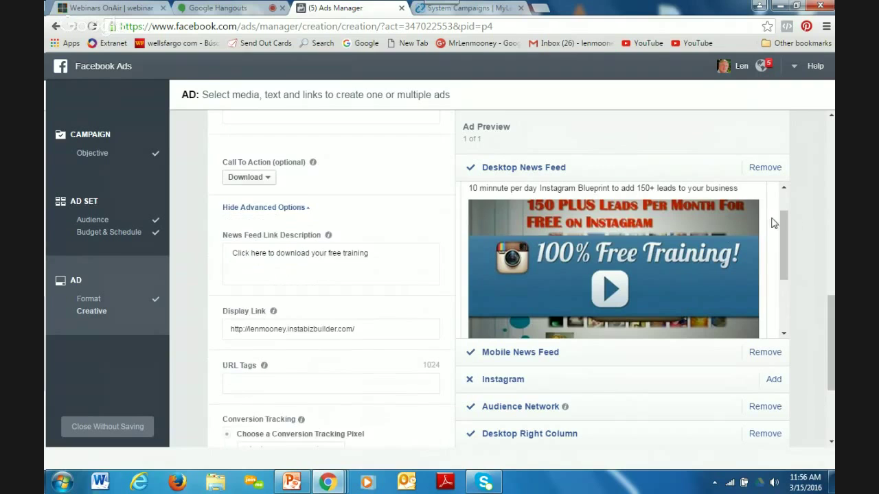
pyautogui.scroll(-1, 720, 238)
pyautogui.scroll(-4, 721, 237)
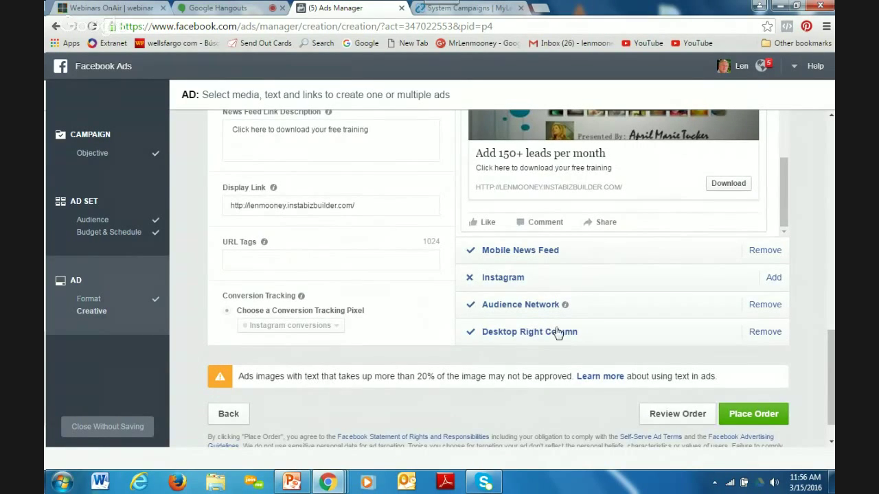
pyautogui.scroll(1, 579, 323)
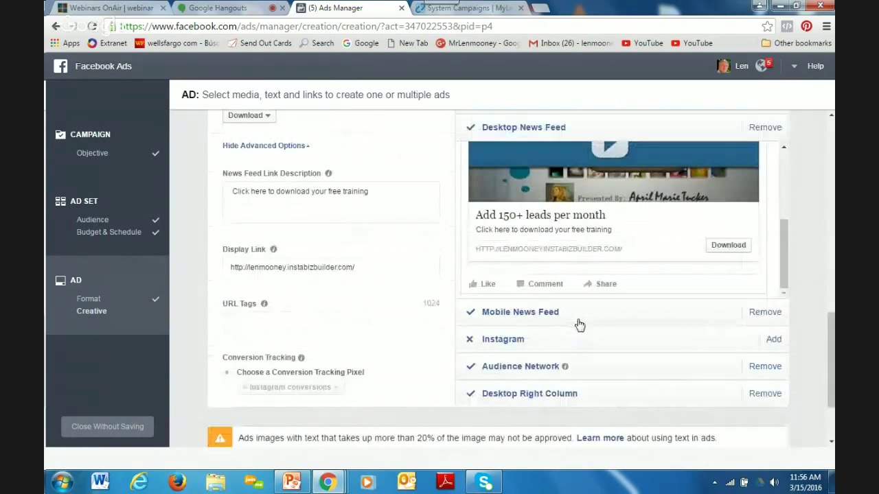
pyautogui.scroll(1, 587, 320)
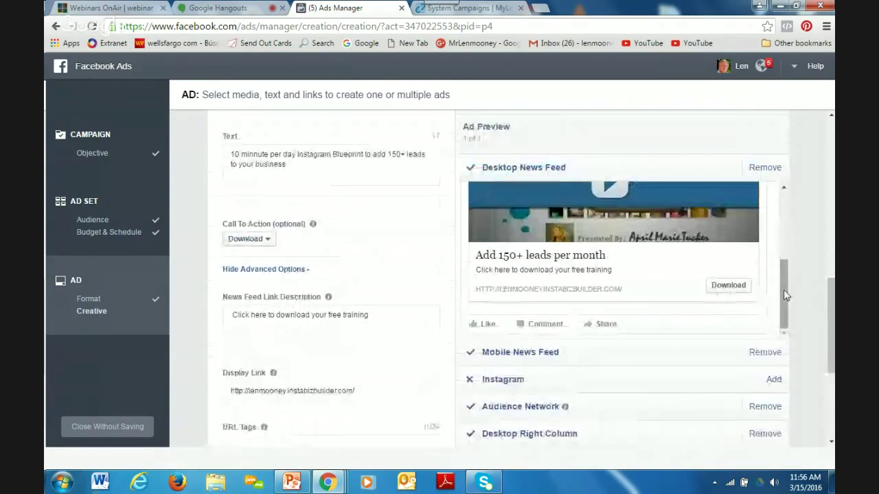
pyautogui.scroll(3, 771, 259)
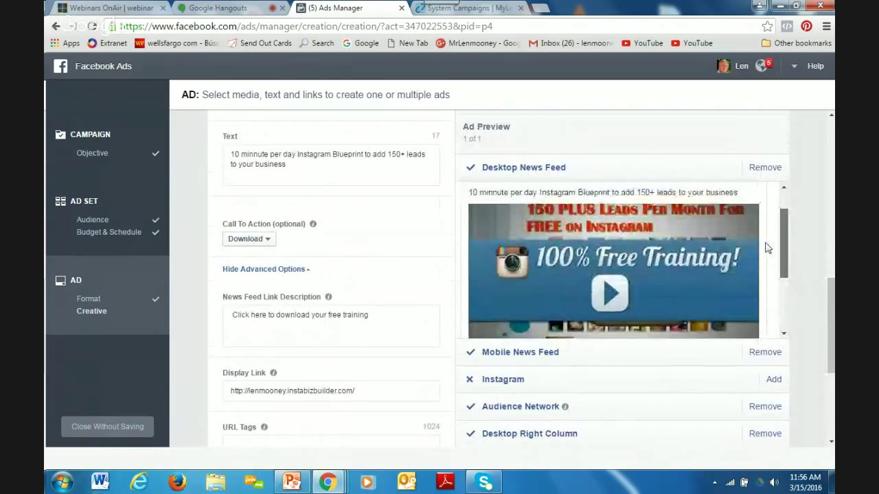
pyautogui.scroll(-1, 768, 248)
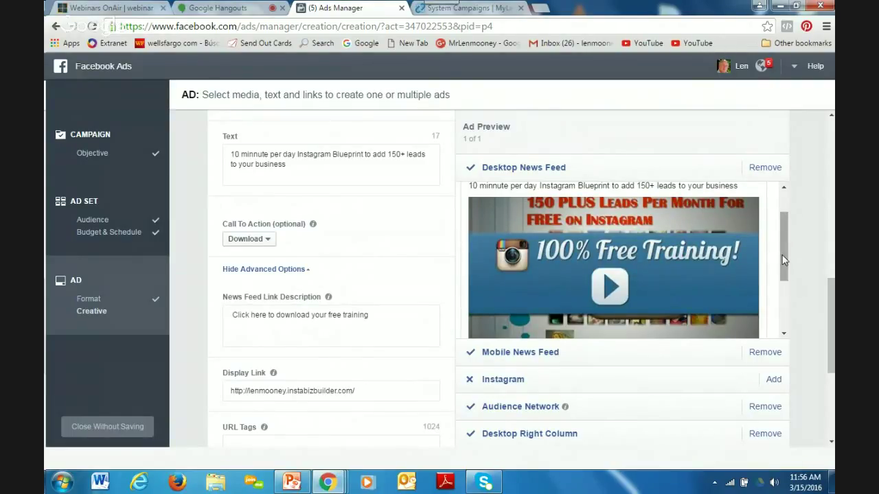
pyautogui.moveTo(780, 250)
pyautogui.mouseDown()
pyautogui.moveTo(778, 270)
pyautogui.moveTo(772, 237)
pyautogui.mouseUp()
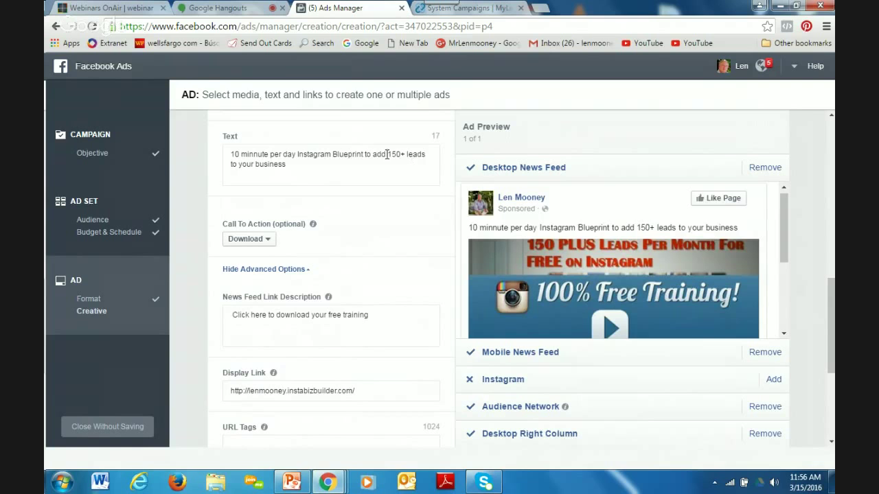
# Look over the order options at the end of the form, the ad image with its recommended specs, and the ad format choices.
pyautogui.scroll(-3, 410, 152)
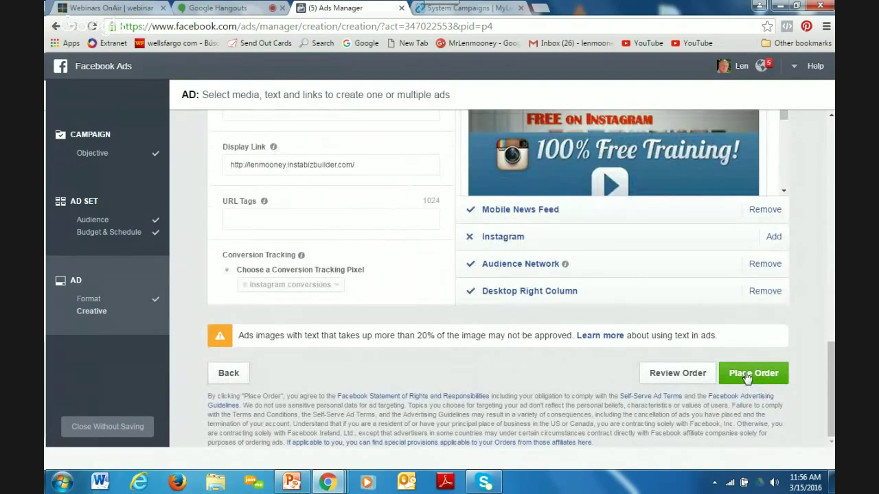
pyautogui.scroll(2, 789, 325)
pyautogui.scroll(4, 790, 325)
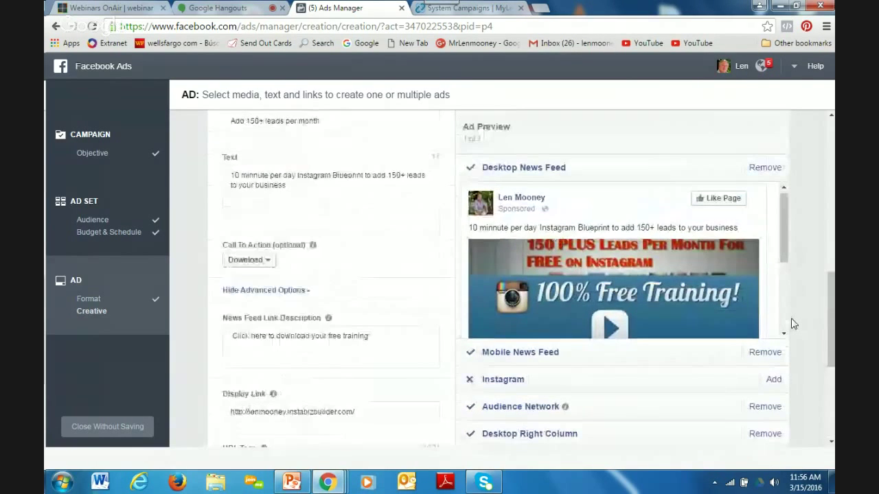
pyautogui.scroll(2, 791, 325)
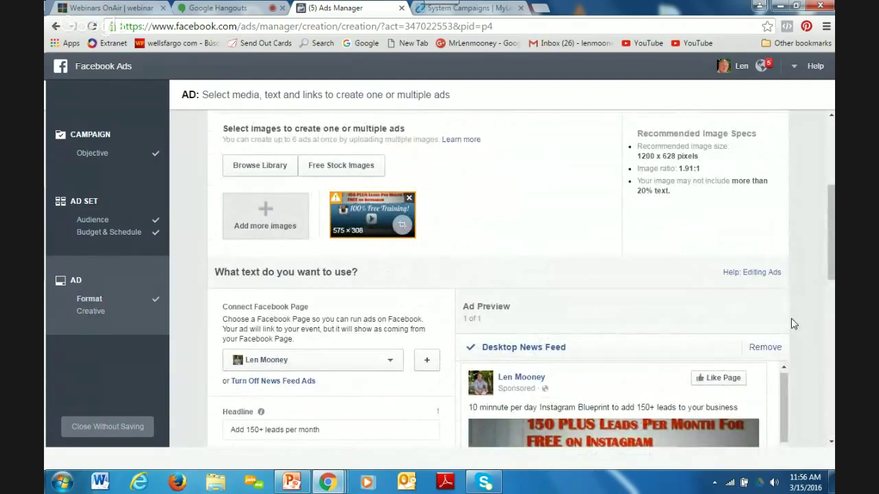
pyautogui.scroll(-3, 692, 368)
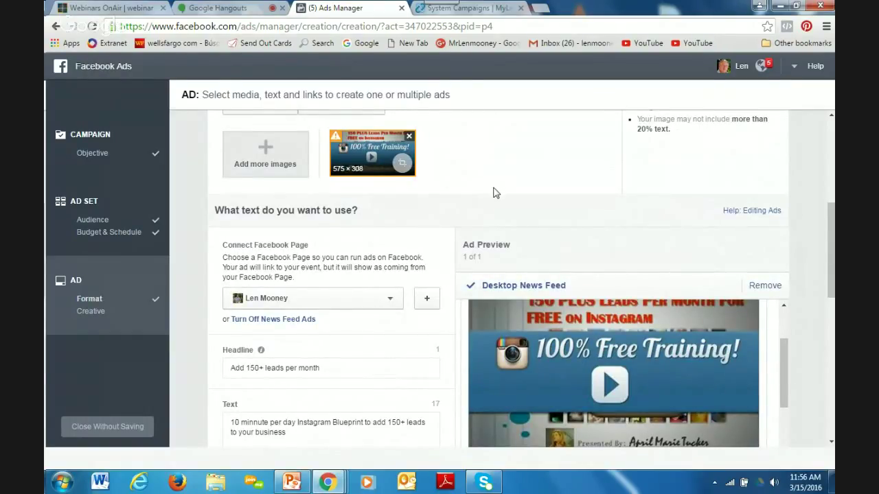
pyautogui.scroll(3, 496, 193)
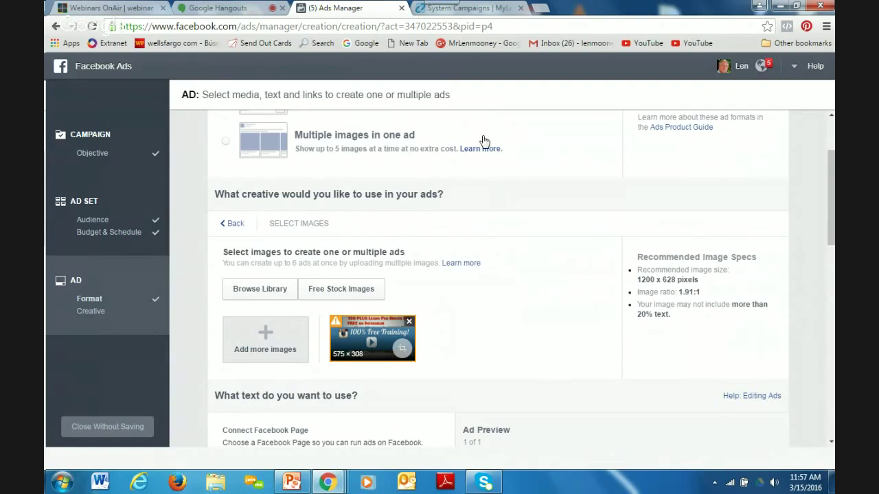
pyautogui.scroll(2, 485, 141)
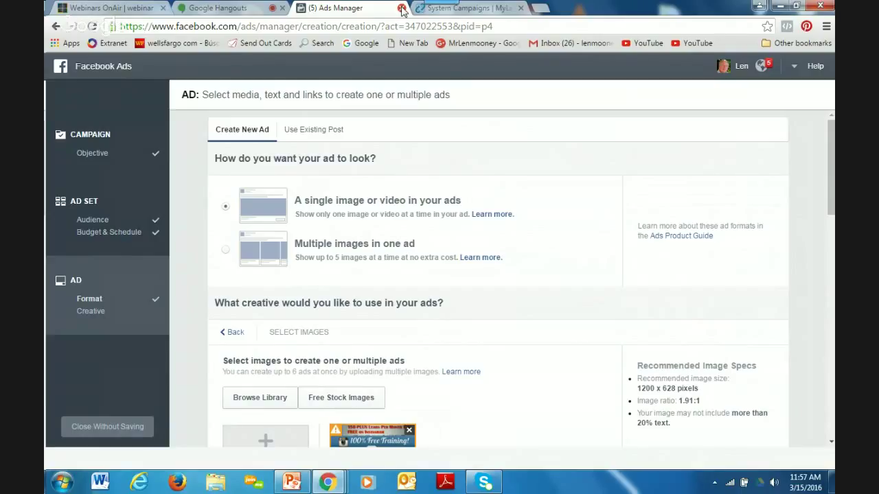
# Close the ad creation page without saving the changes, and close the System Campaigns page.
pyautogui.click(402, 8)
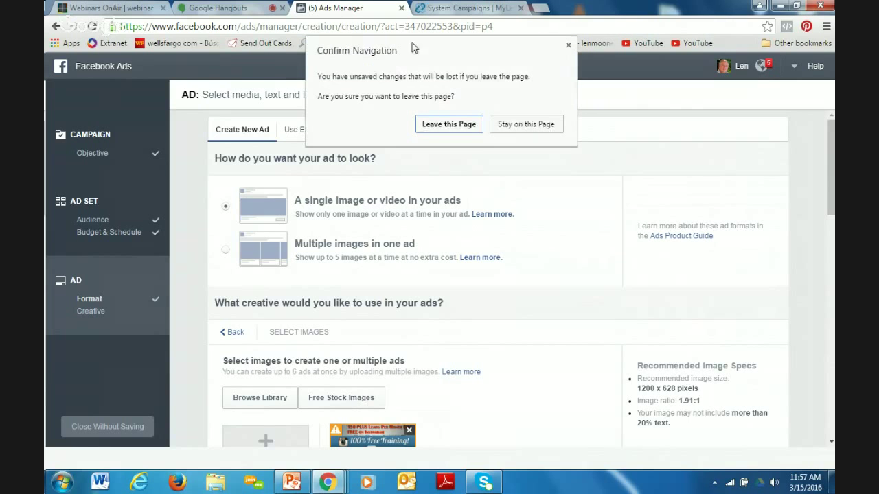
pyautogui.click(446, 125)
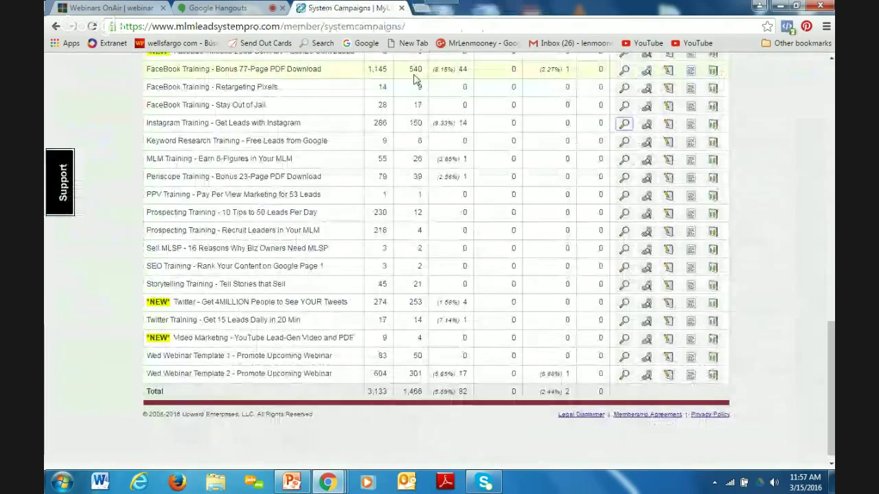
pyautogui.click(401, 7)
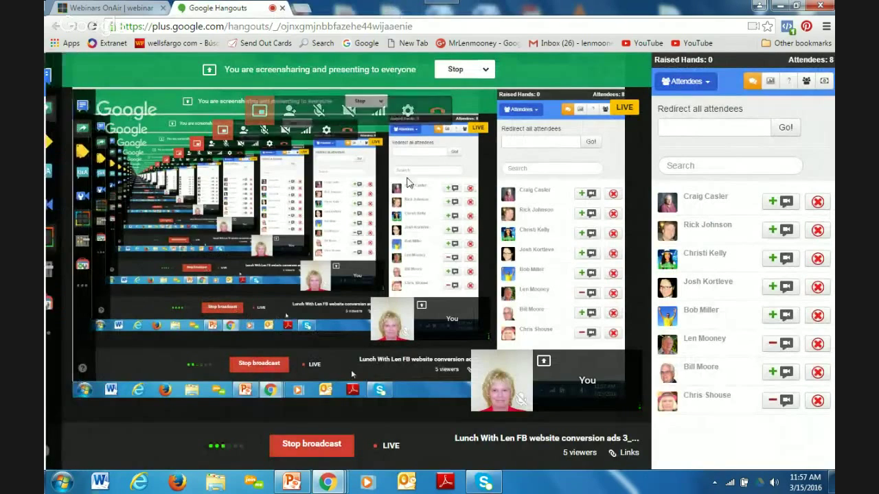
# Open the options for stopping the screenshare in the Google Hangouts broadcast.
pyautogui.click(483, 71)
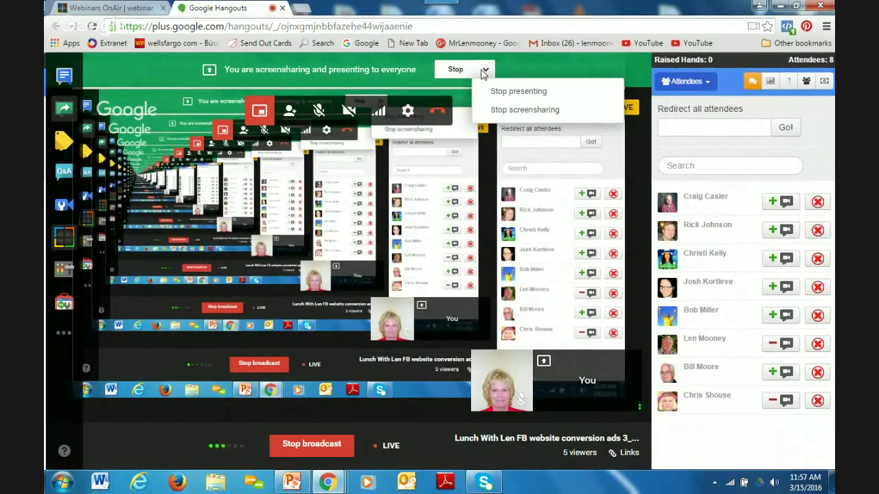